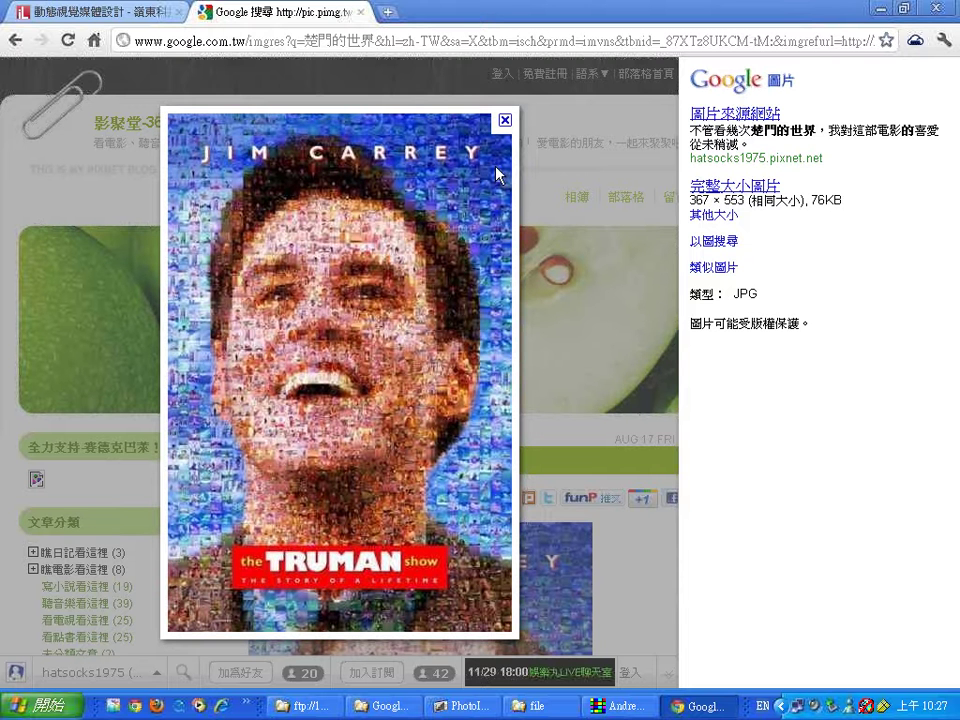
Step: Open the Truman Show poster's source blog post, highlight the phrase 他活在眾人的目光下，卻不自知, and return to the course page
click(490, 124)
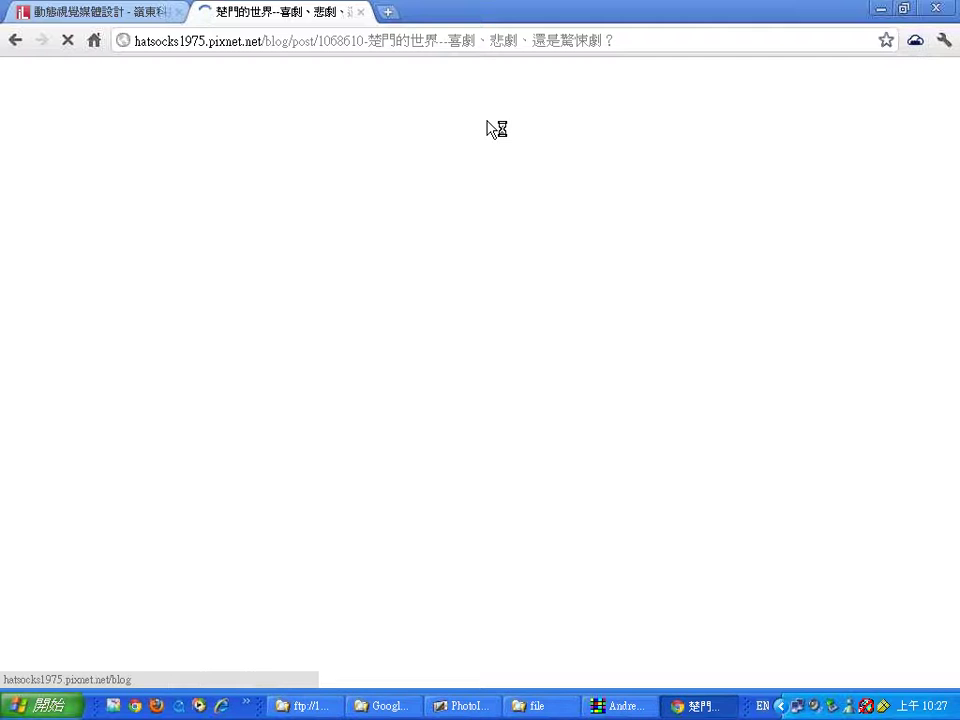
scroll(395, 340, down, 5)
scroll(395, 342, down, 4)
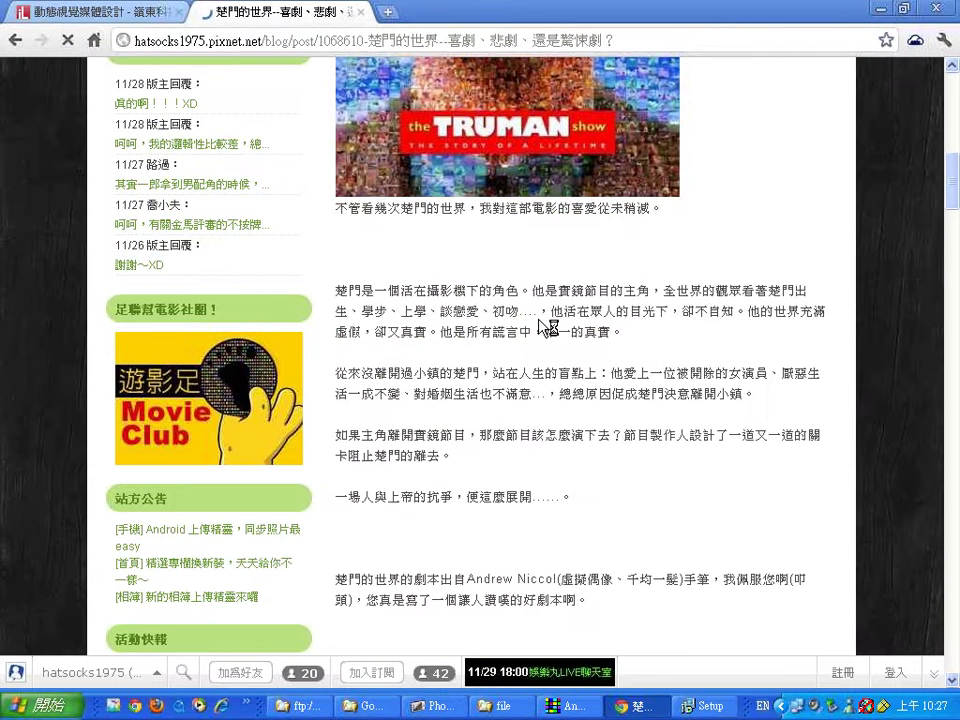
drag(548, 311, 740, 316)
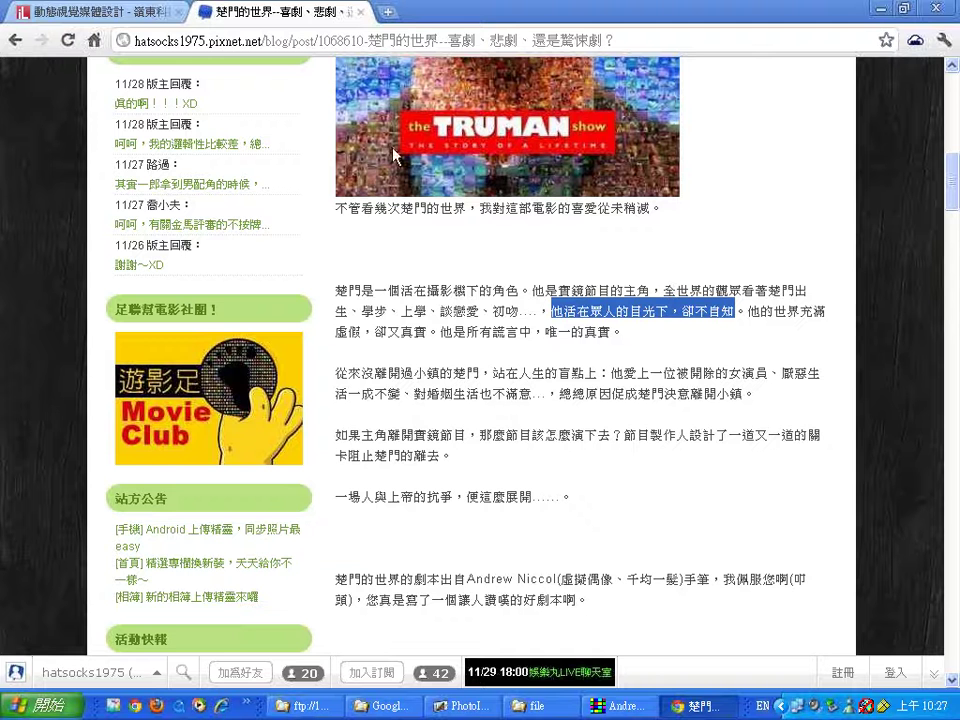
click(130, 11)
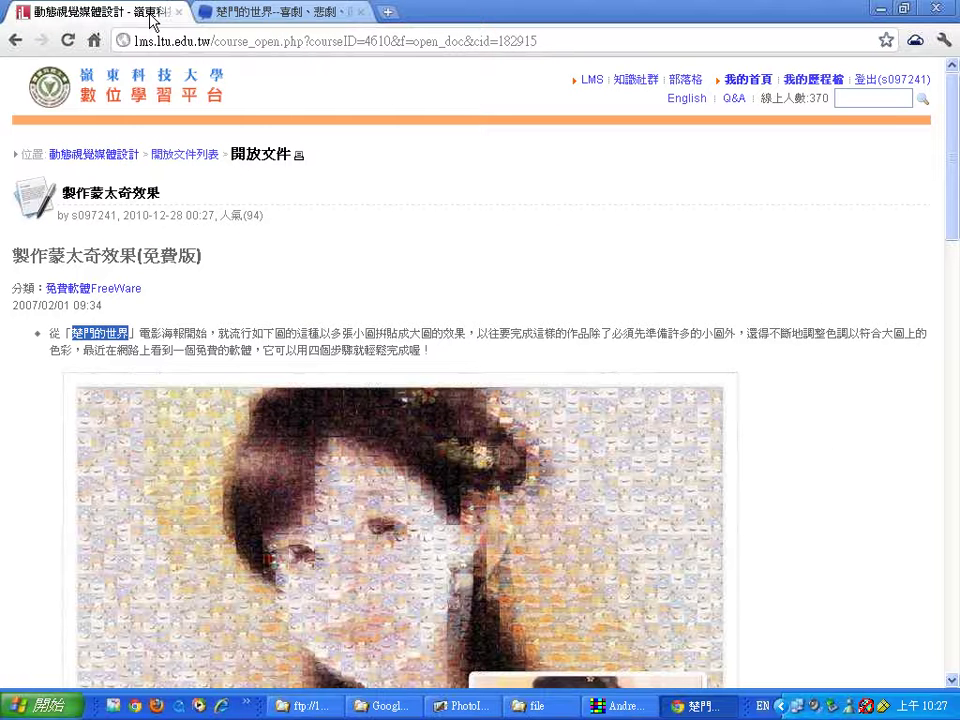
Step: Switch to AndreaMosaic and set the mosaic size to 信笺/A4
click(640, 705)
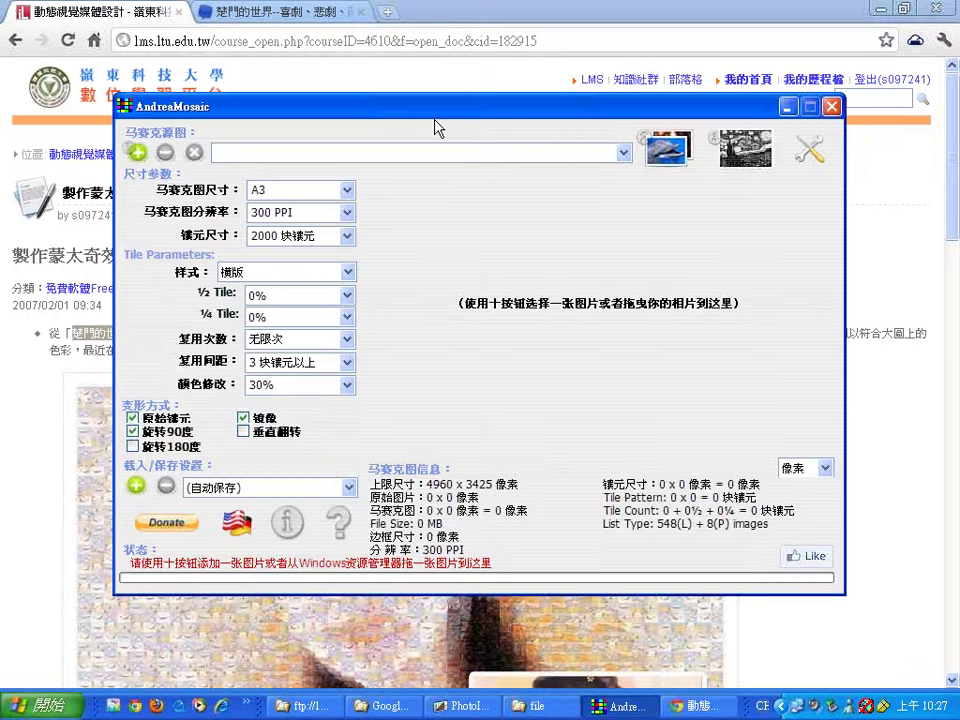
drag(433, 107, 424, 72)
click(339, 156)
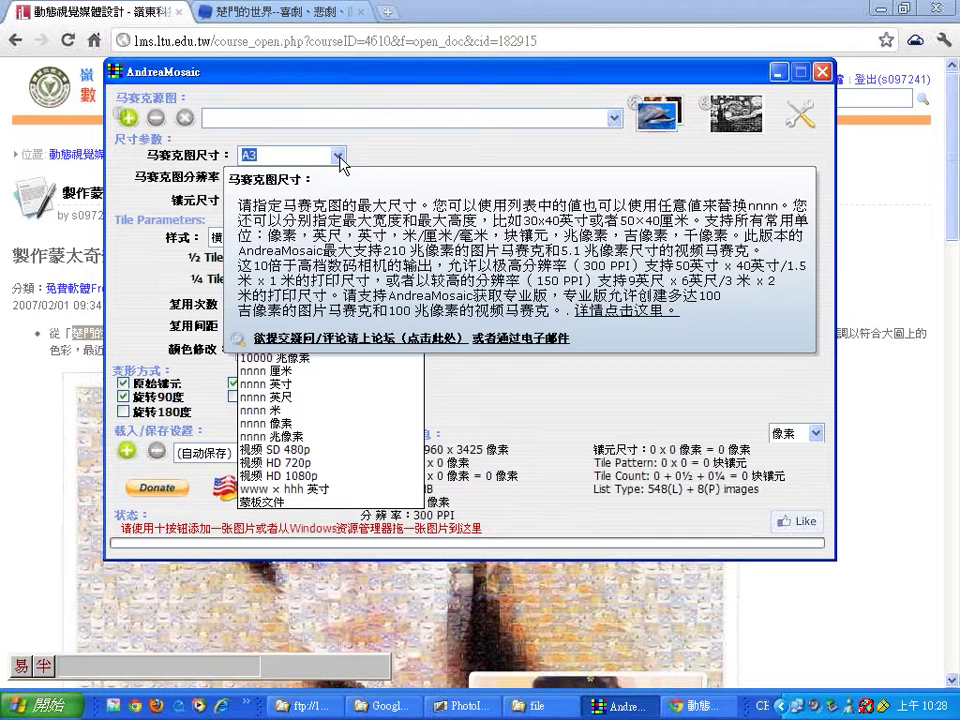
click(339, 157)
click(339, 157)
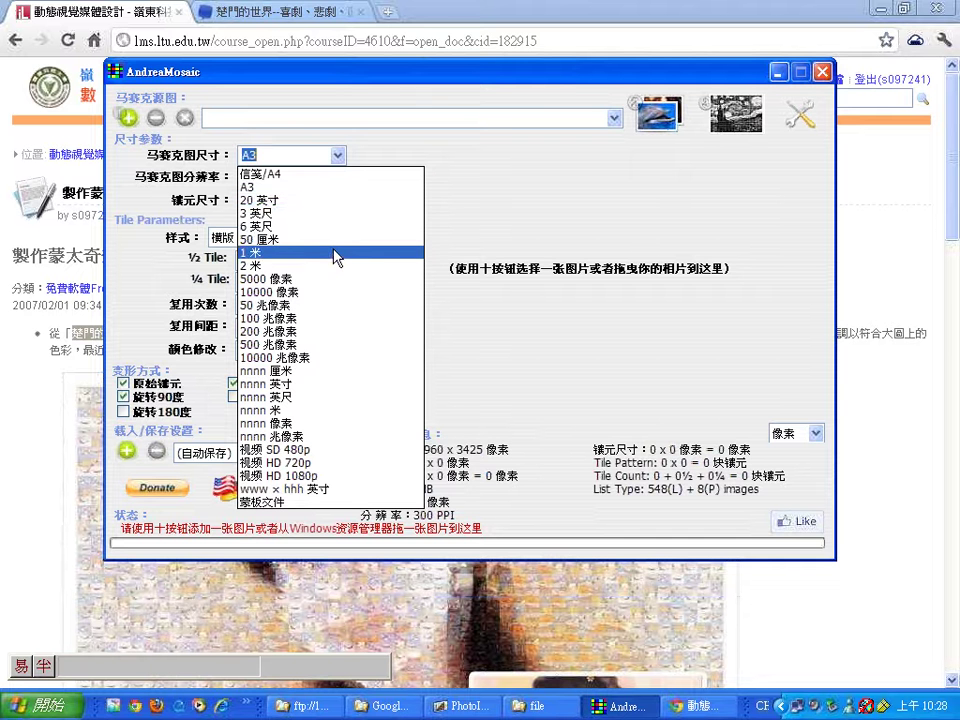
click(297, 183)
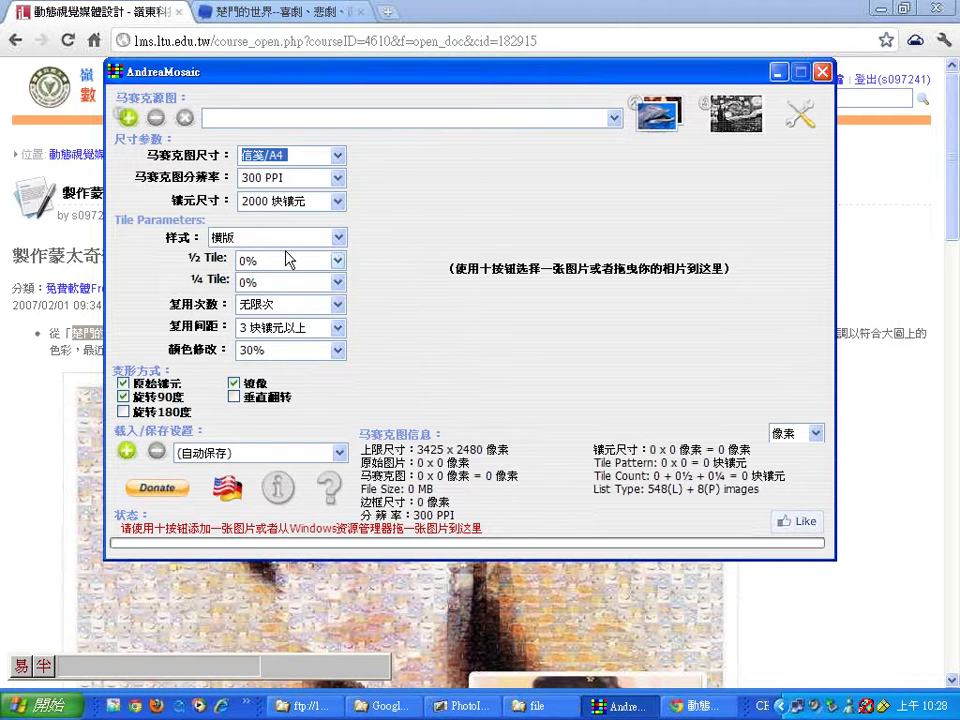
Step: Review the available tile sizes and tile pattern styles without changing either setting
click(338, 201)
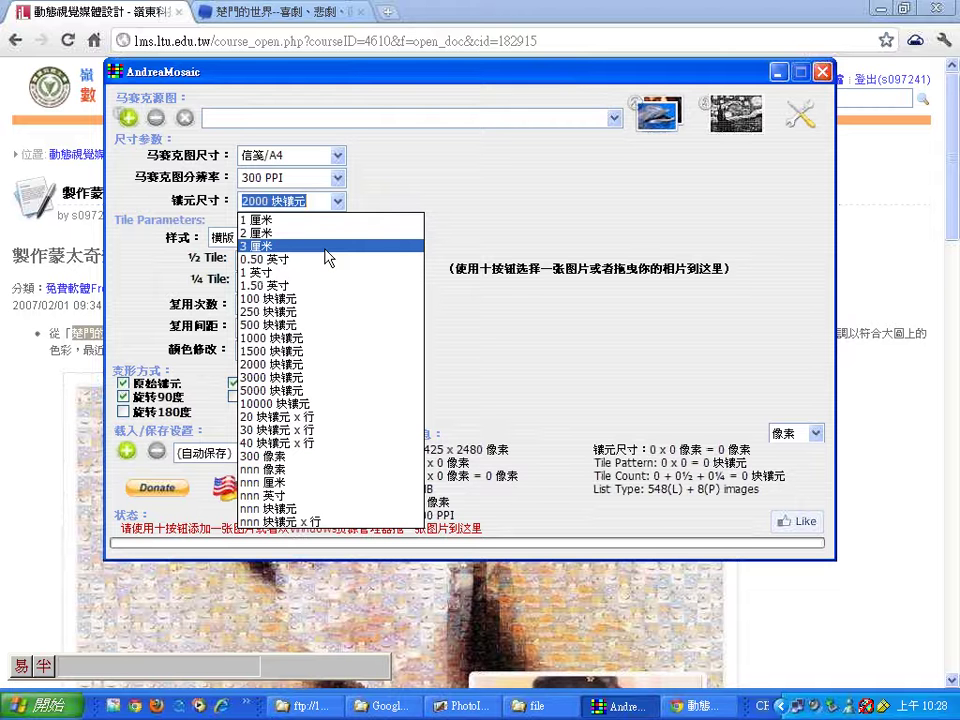
click(420, 193)
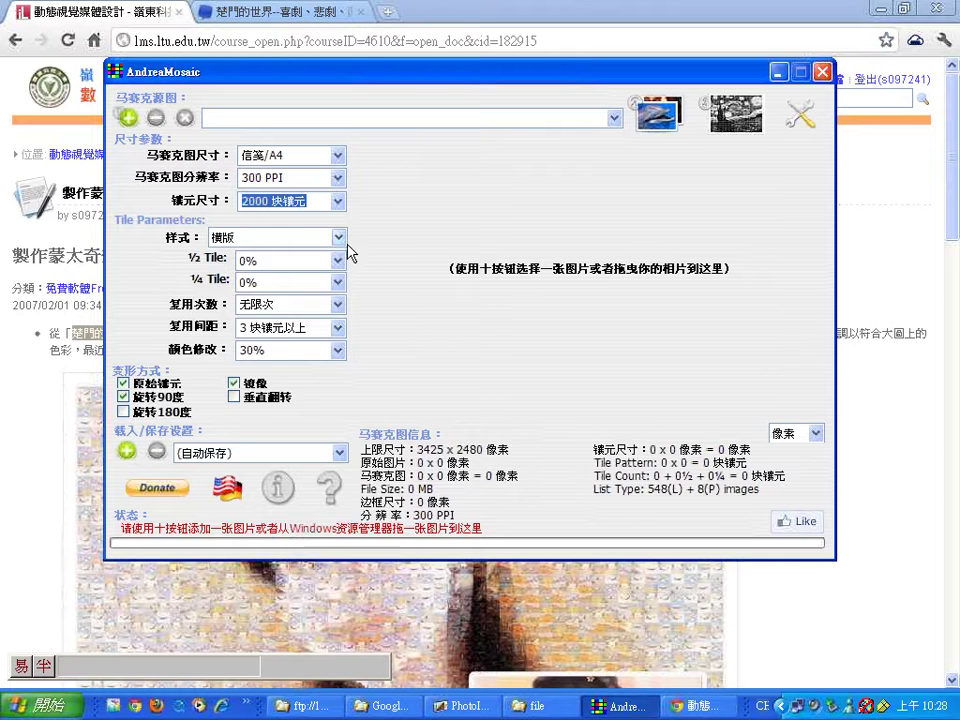
click(339, 238)
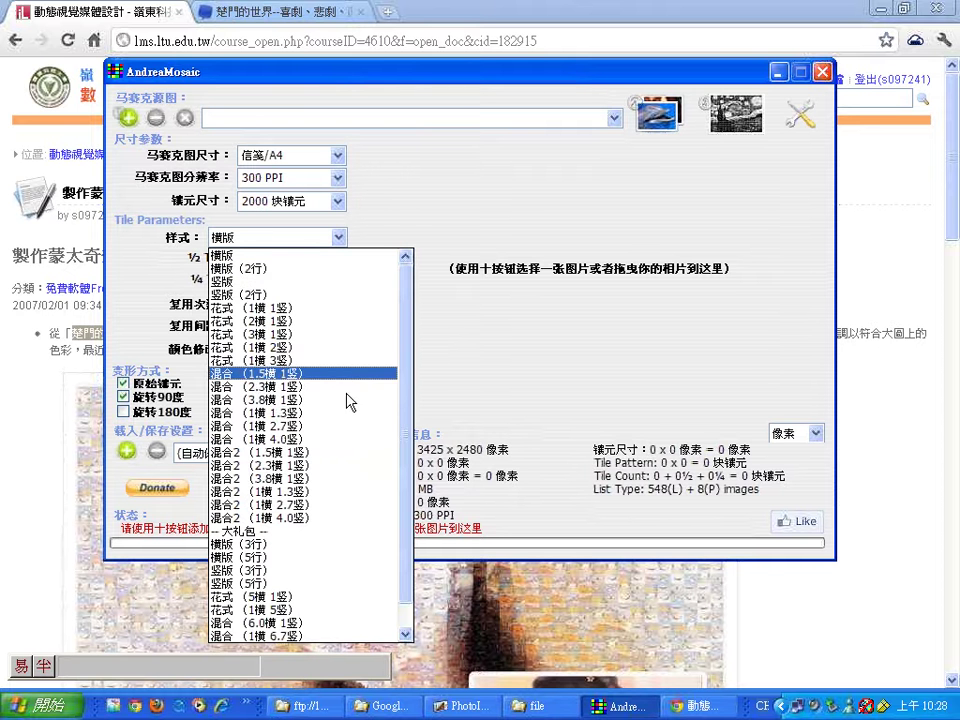
click(455, 198)
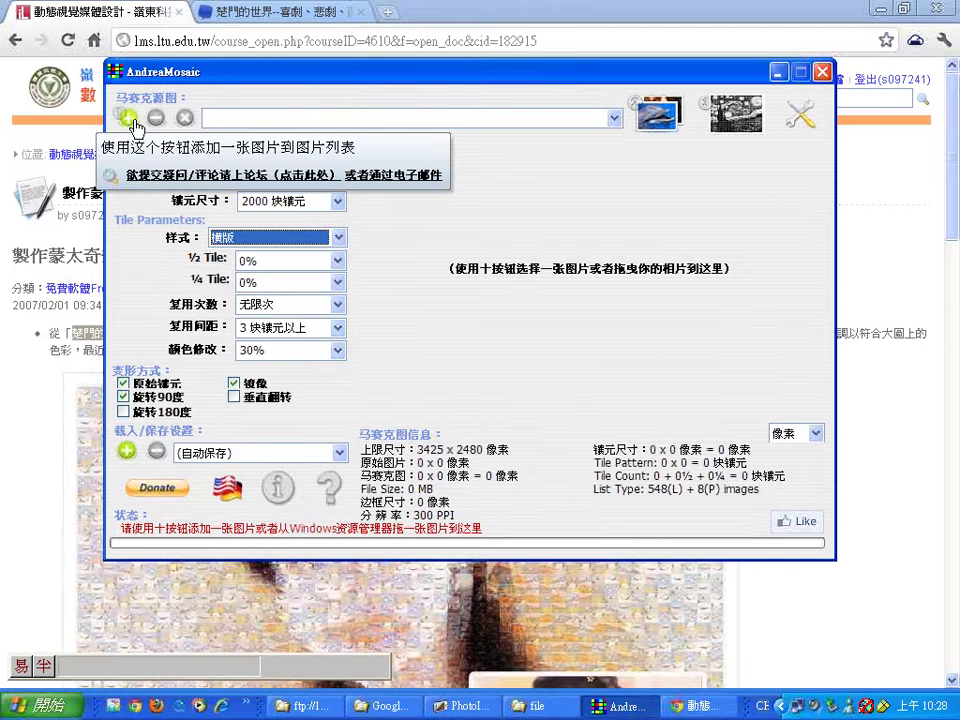
Step: Load IMG_3039.JPG from the 用數位相片寫日記-相片書 folder as the mosaic source image, using thumbnail view to find it
click(129, 119)
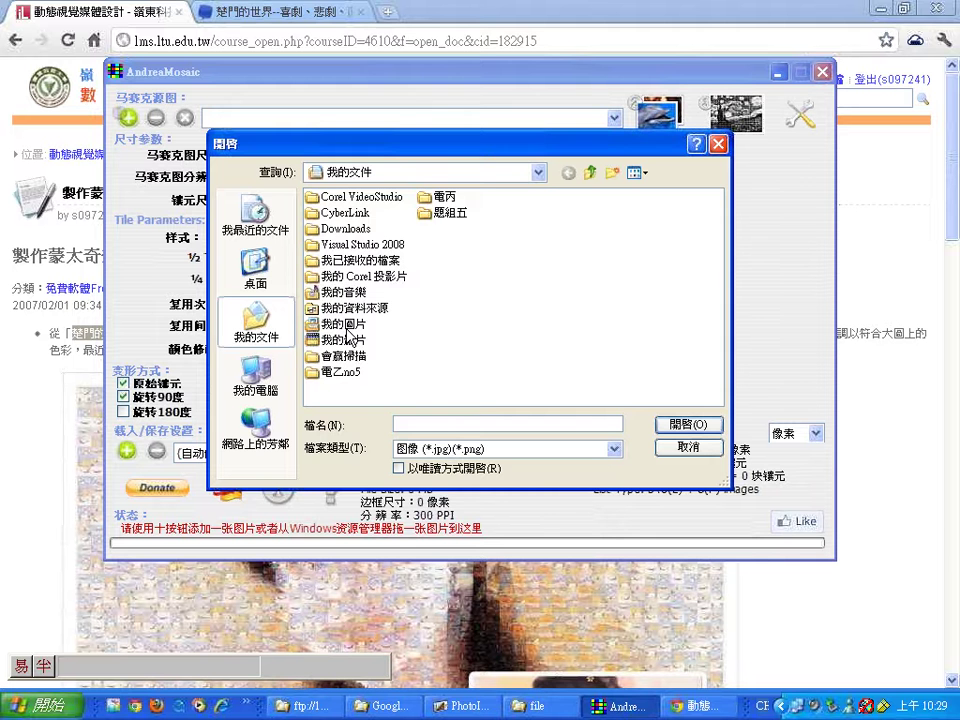
double_click(344, 326)
double_click(477, 262)
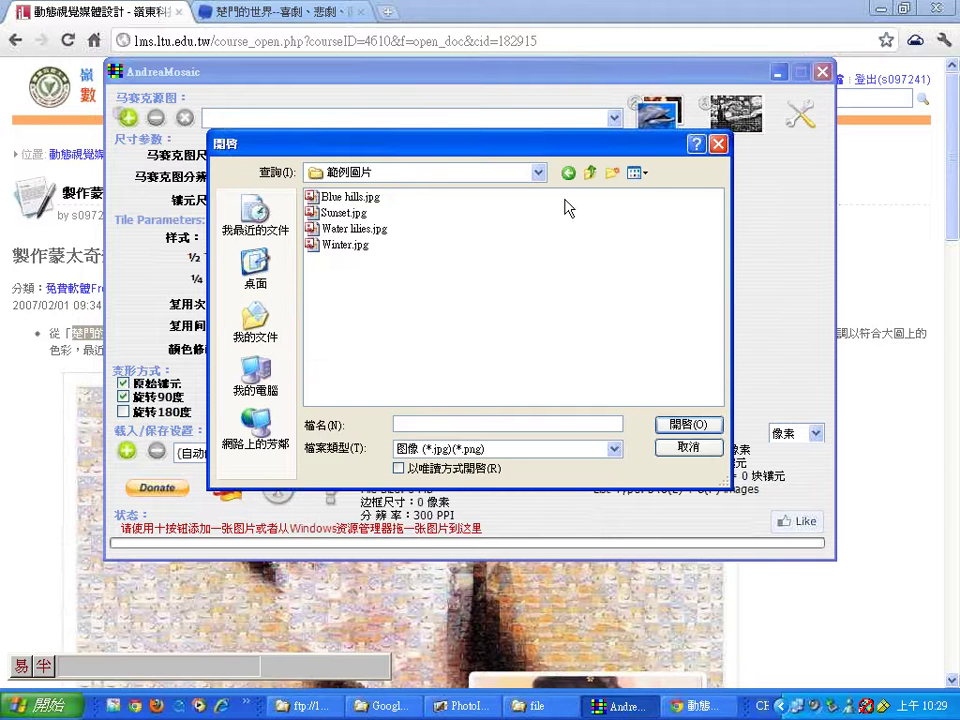
click(645, 176)
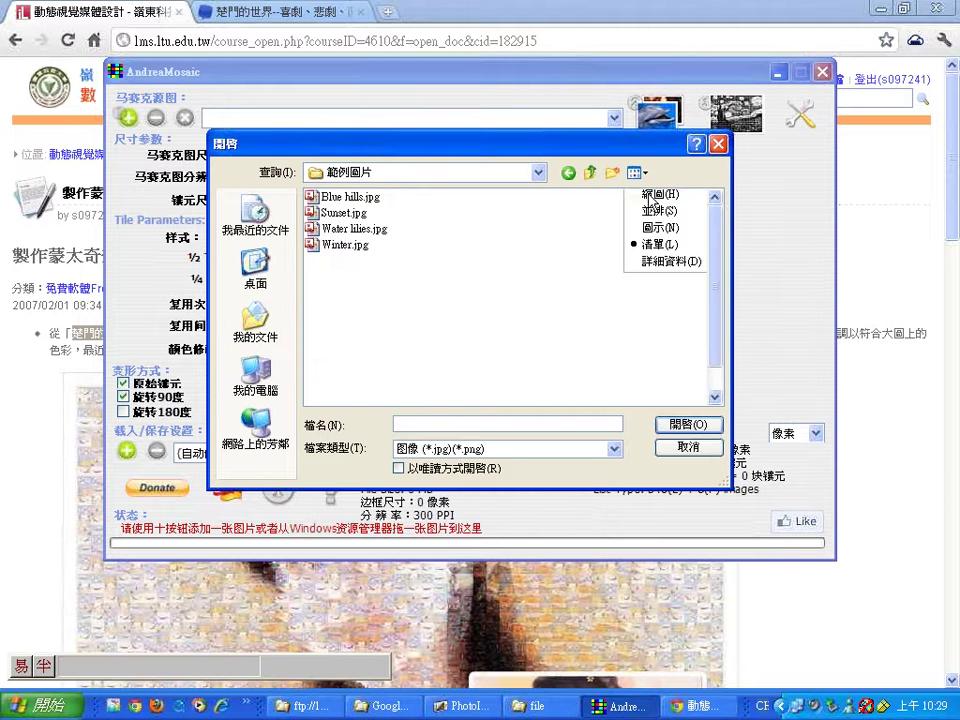
click(650, 203)
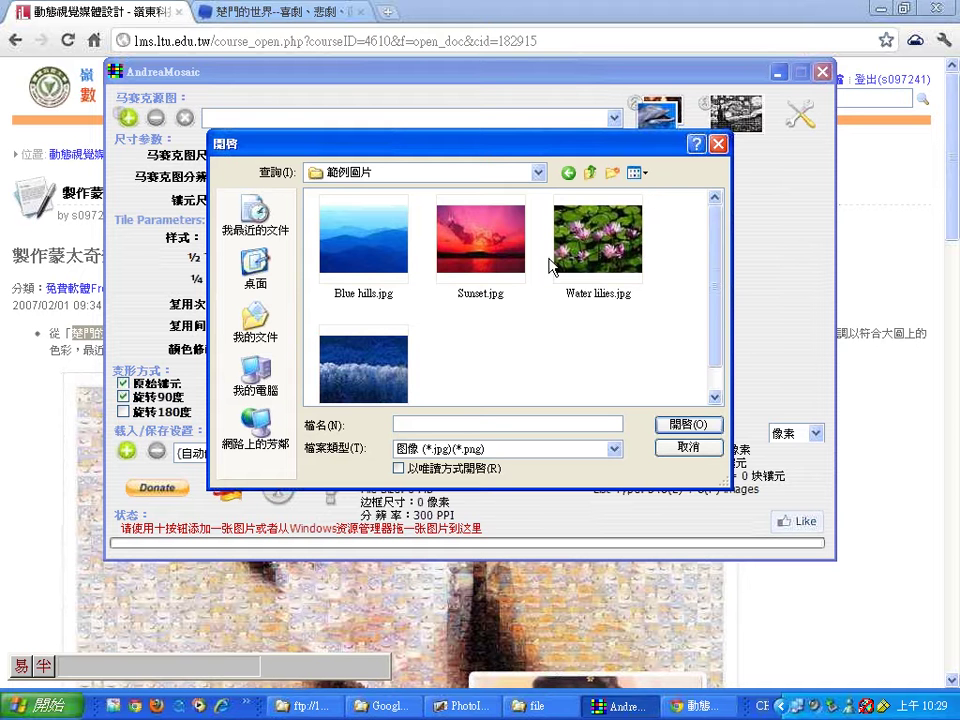
click(257, 370)
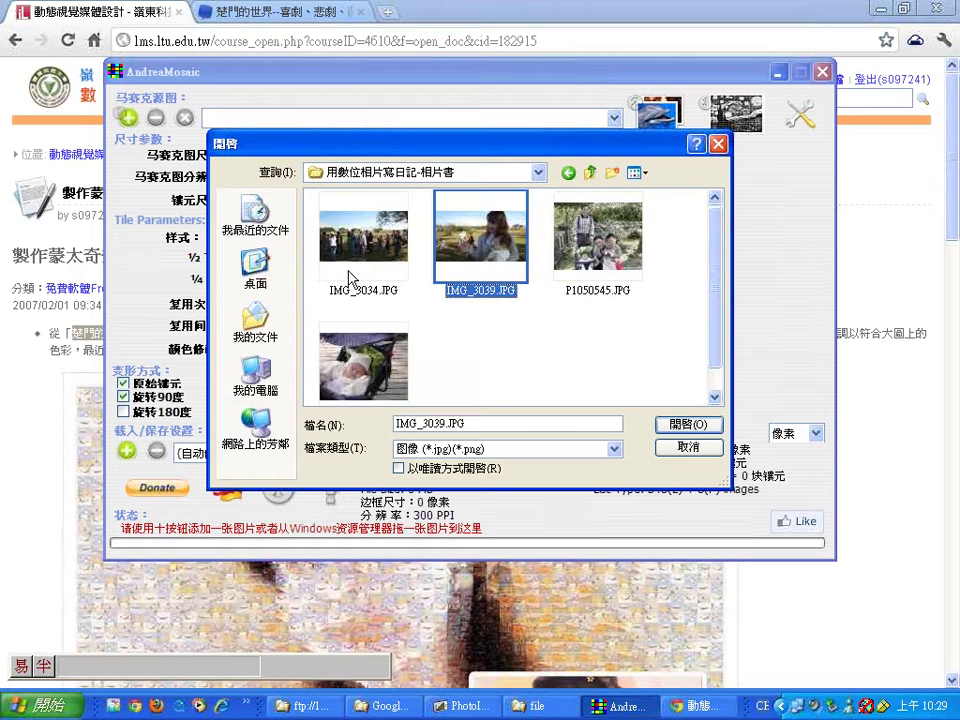
click(677, 432)
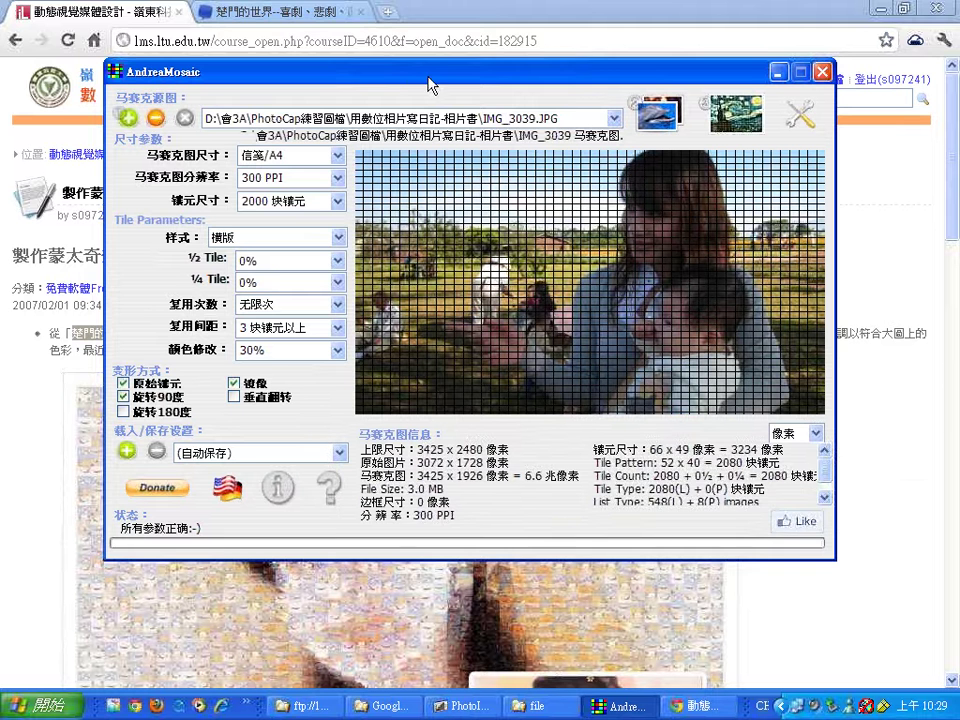
drag(408, 67, 367, 35)
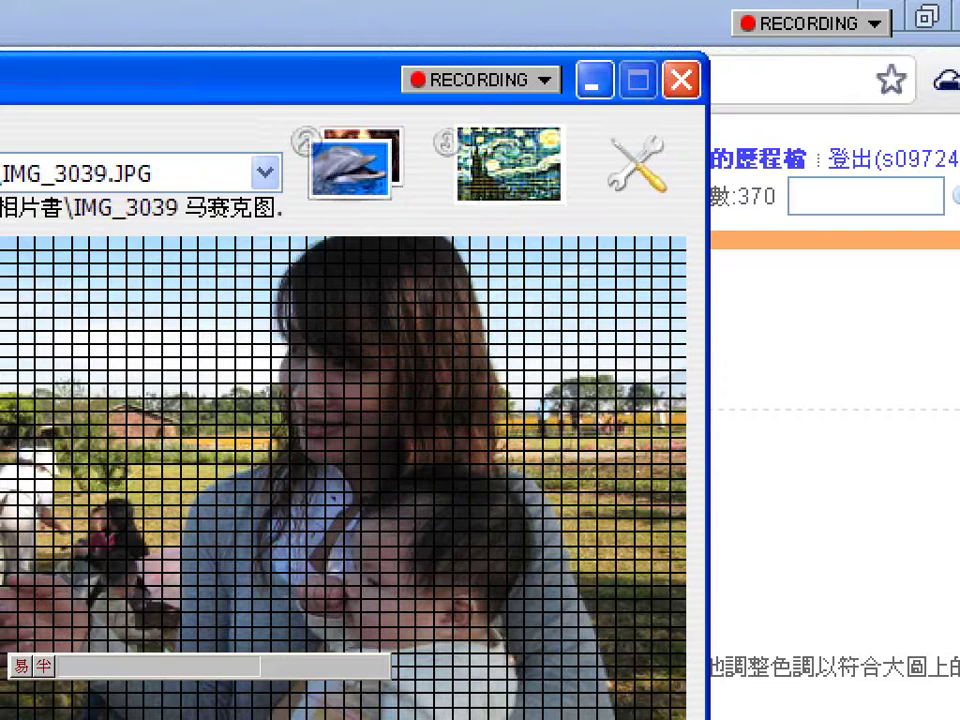
mouse_move(602, 212)
mouse_down()
mouse_move(385, 226)
mouse_move(257, 157)
mouse_move(552, 90)
mouse_move(540, 268)
mouse_up()
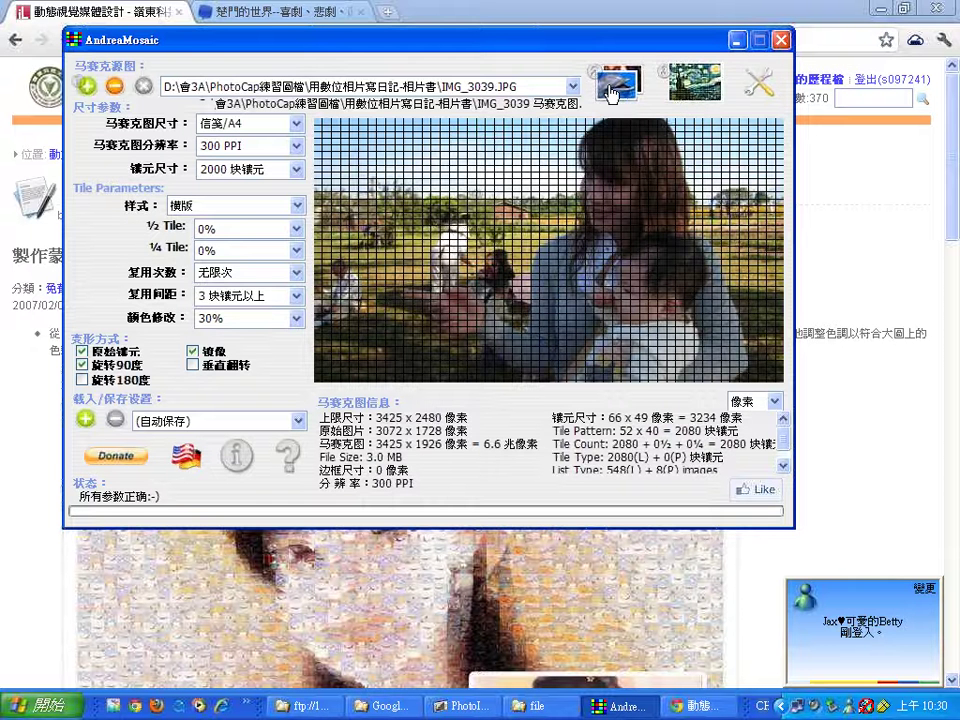
Step: Check the tile image list containing the example folder and accept it without saving the list
click(612, 90)
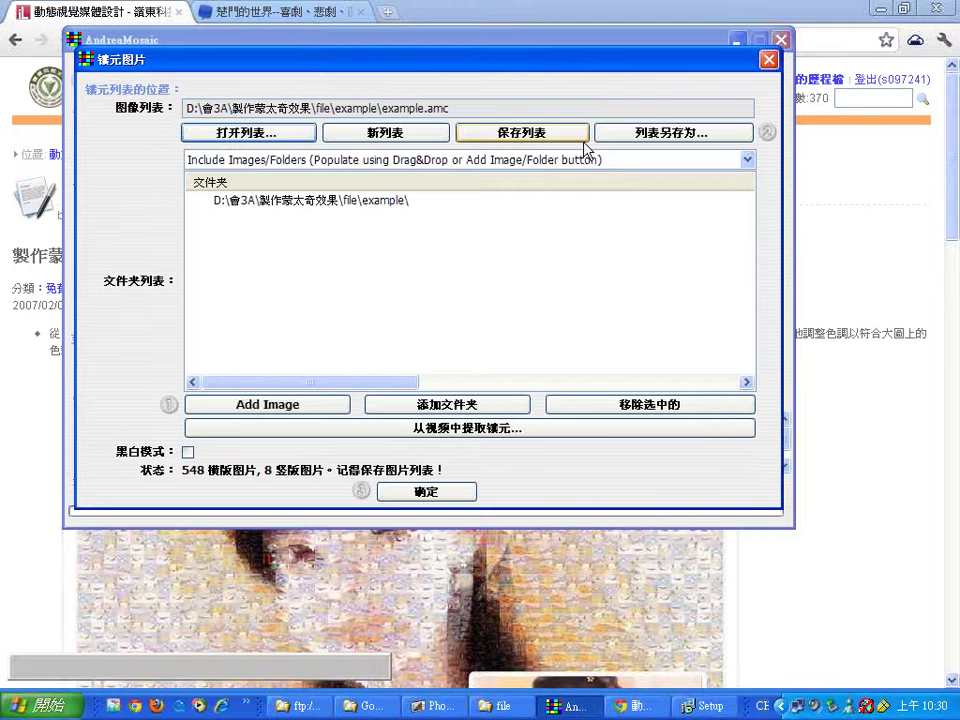
click(455, 494)
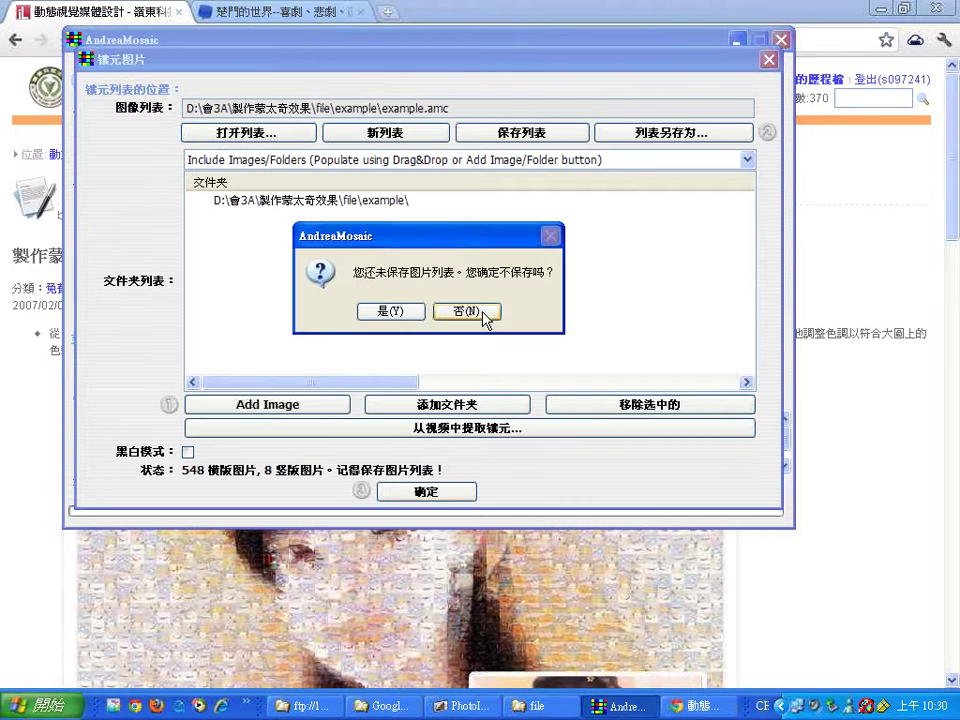
click(407, 316)
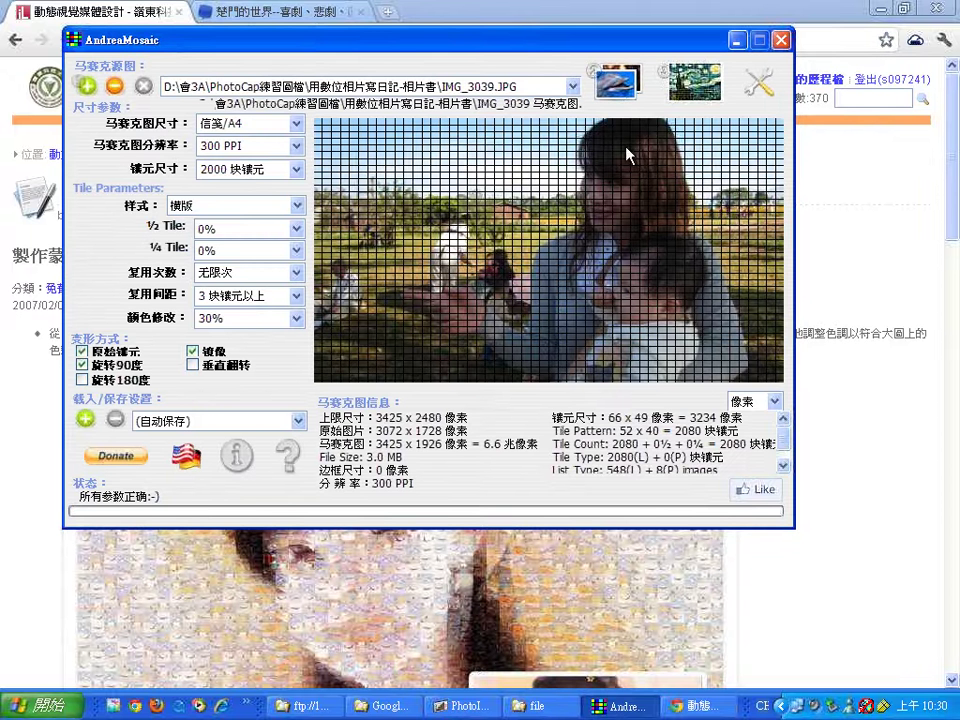
Step: Generate the mosaic from the photo and dismiss each file-open error so that processing continues
click(688, 95)
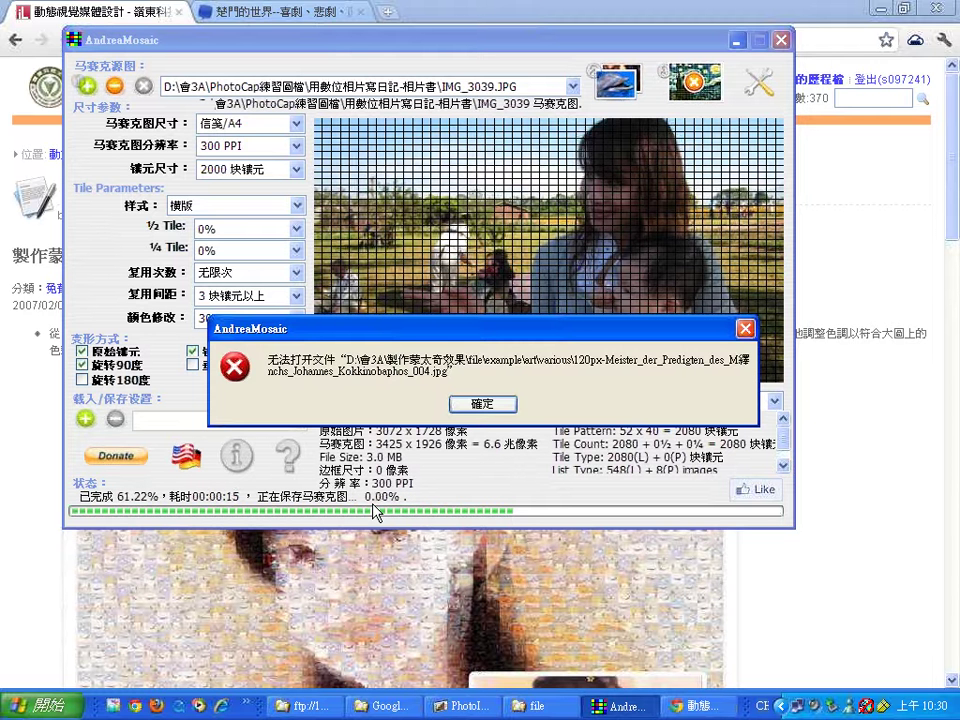
click(484, 406)
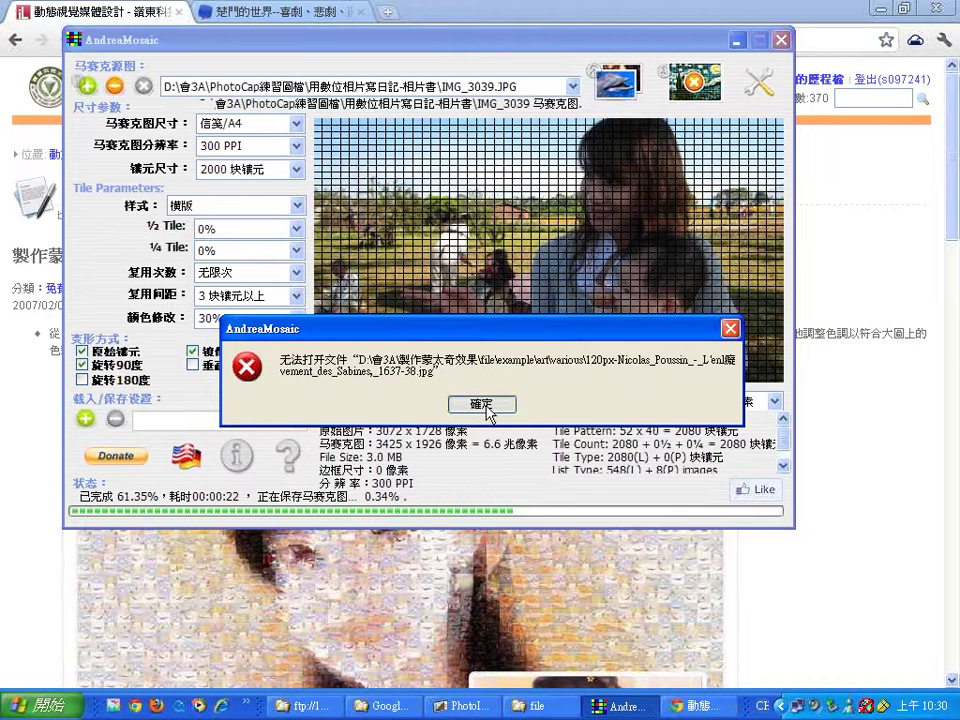
click(482, 405)
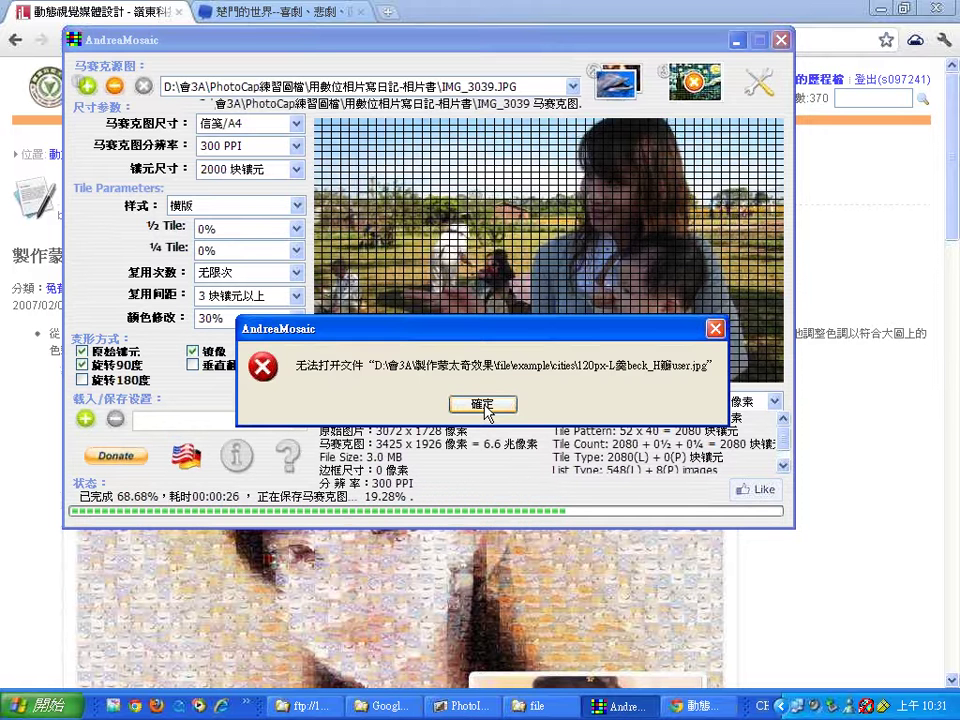
click(483, 405)
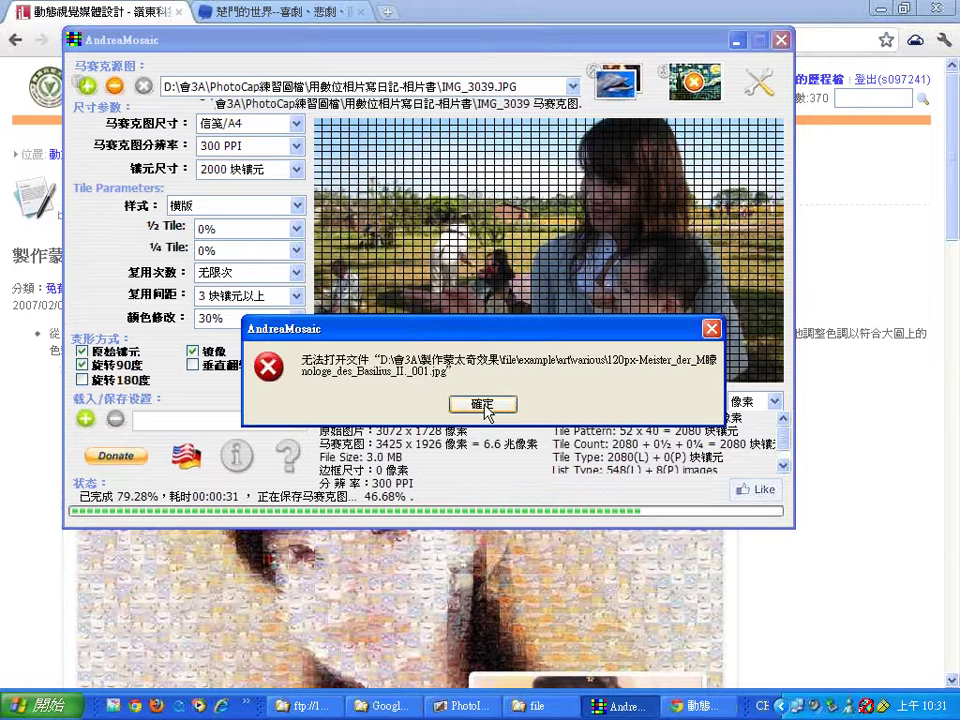
click(482, 404)
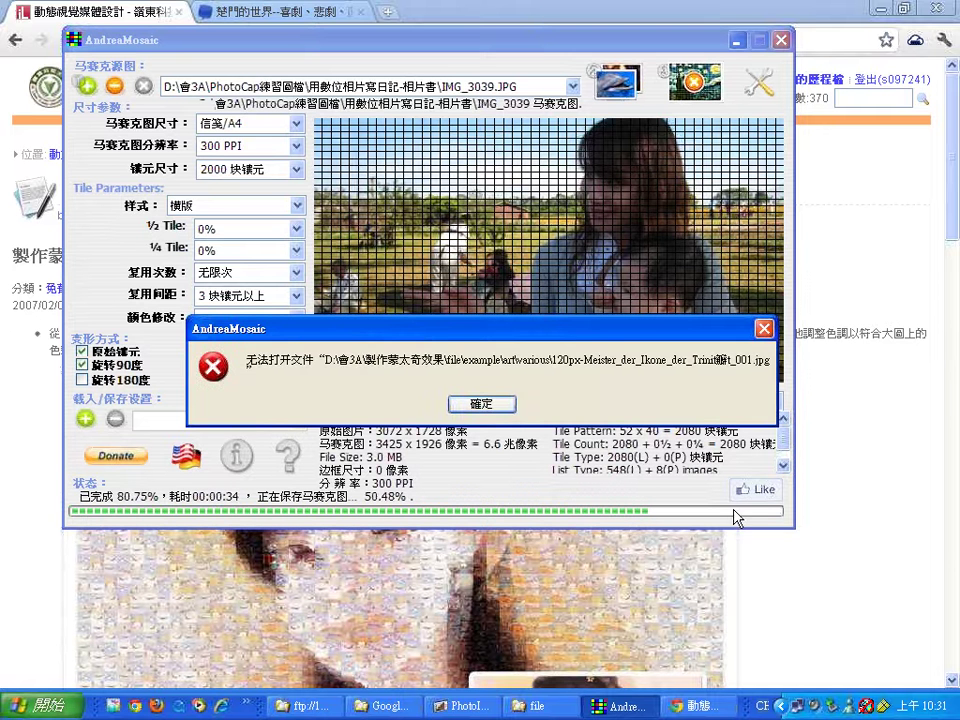
click(502, 406)
click(505, 411)
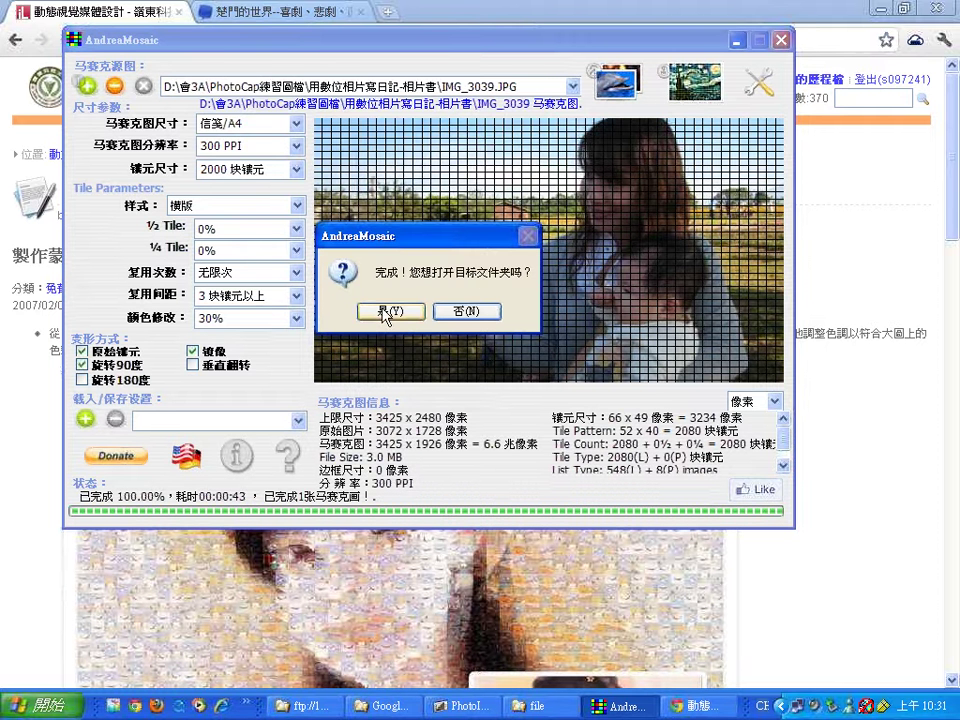
Step: Open the mosaic's destination folder and view IMG_3039 马赛克图.jpg in a maximized picture viewer
click(388, 311)
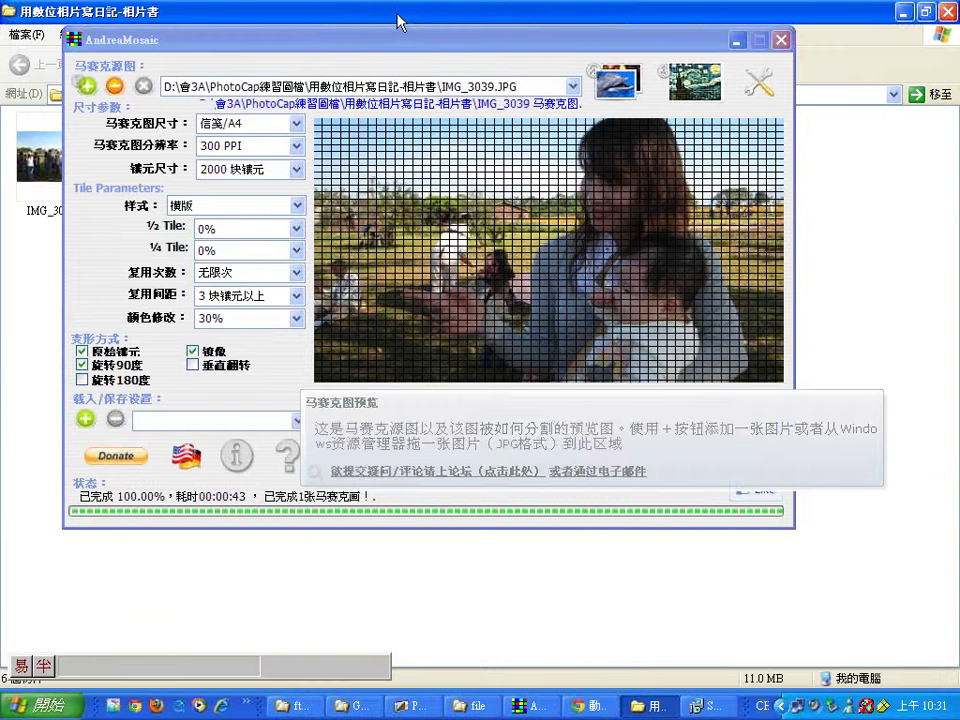
drag(251, 40, 410, 253)
click(340, 222)
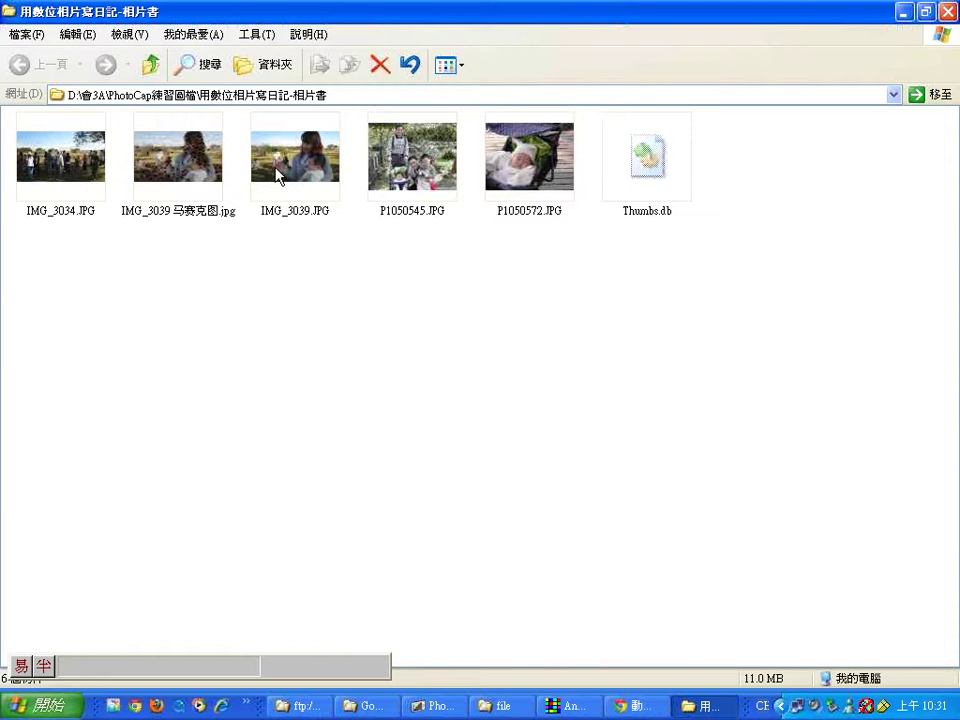
click(278, 177)
click(199, 177)
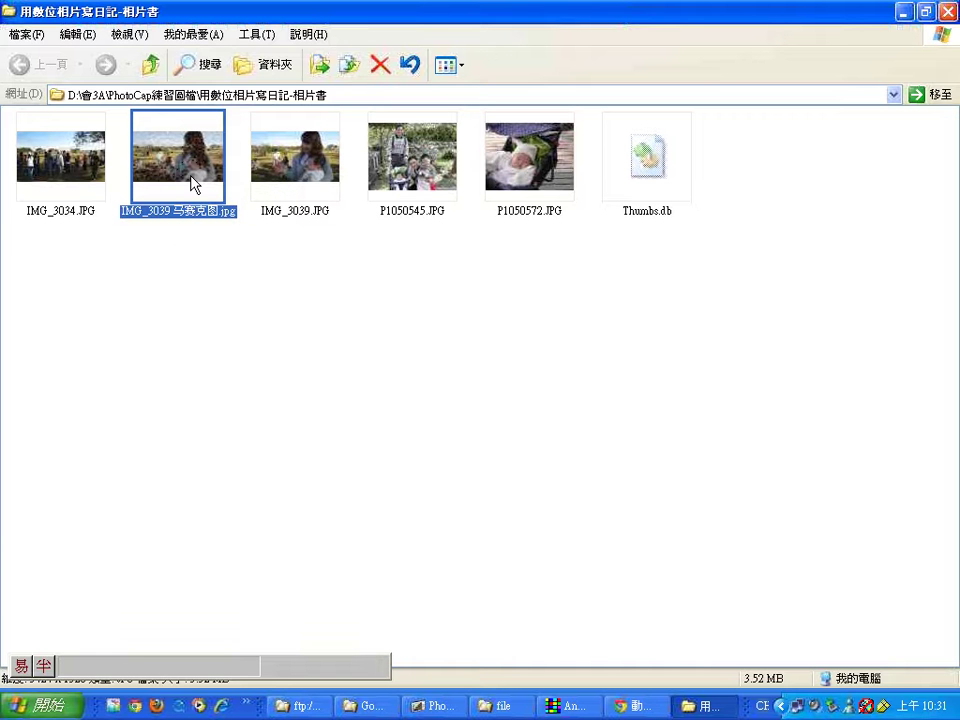
double_click(193, 184)
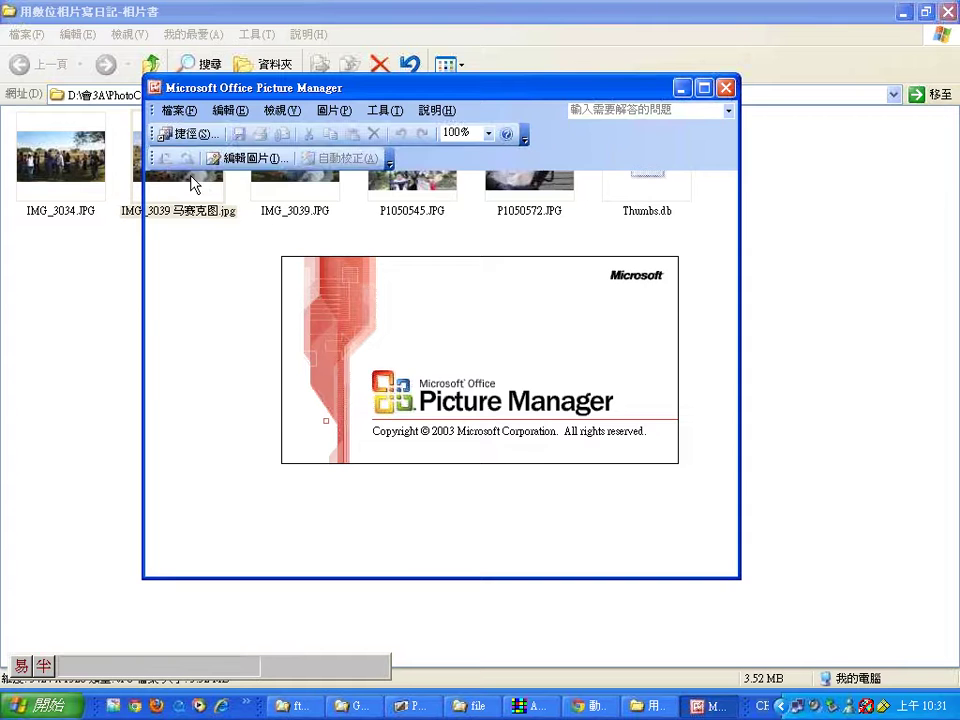
click(704, 89)
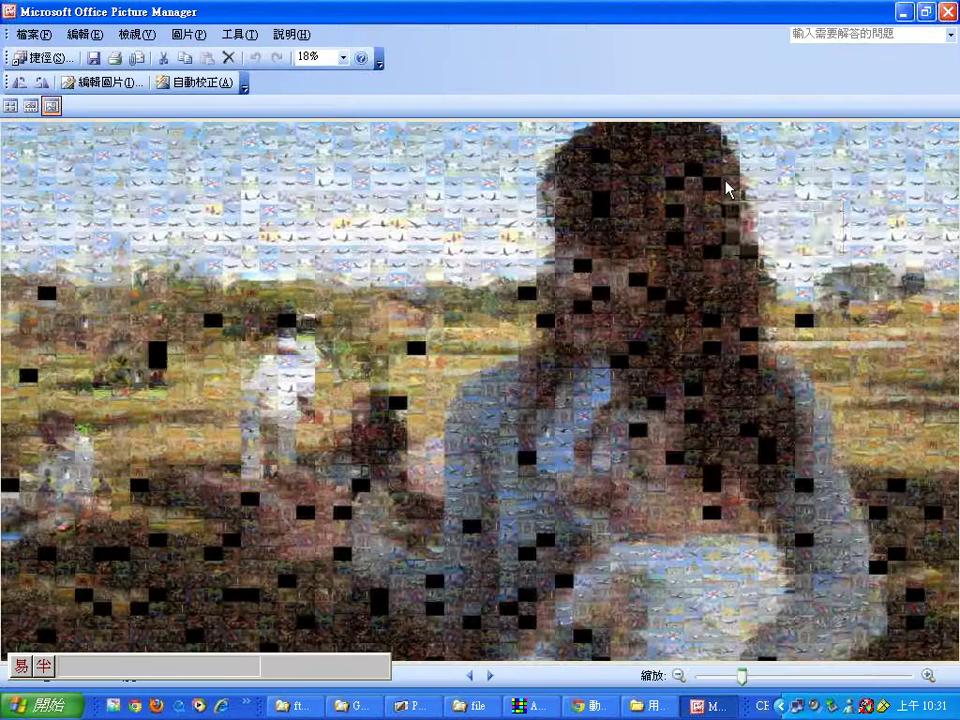
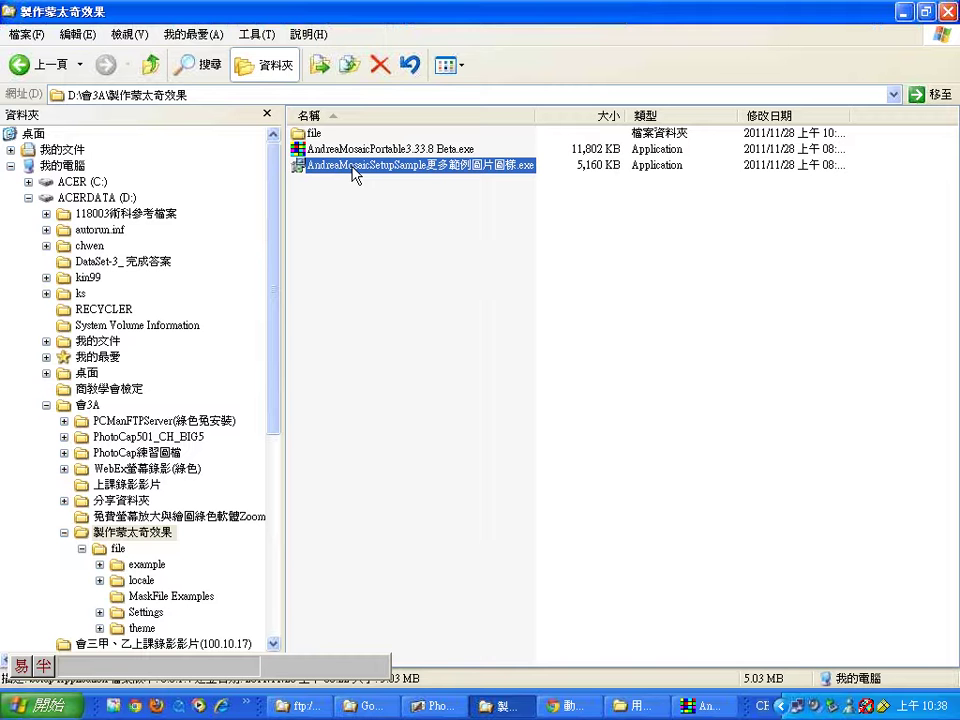
Step: Run AndreaMosaicSetupSample更多範例圖片圖樣.exe and agree to the licence terms of the sample image collection
double_click(355, 168)
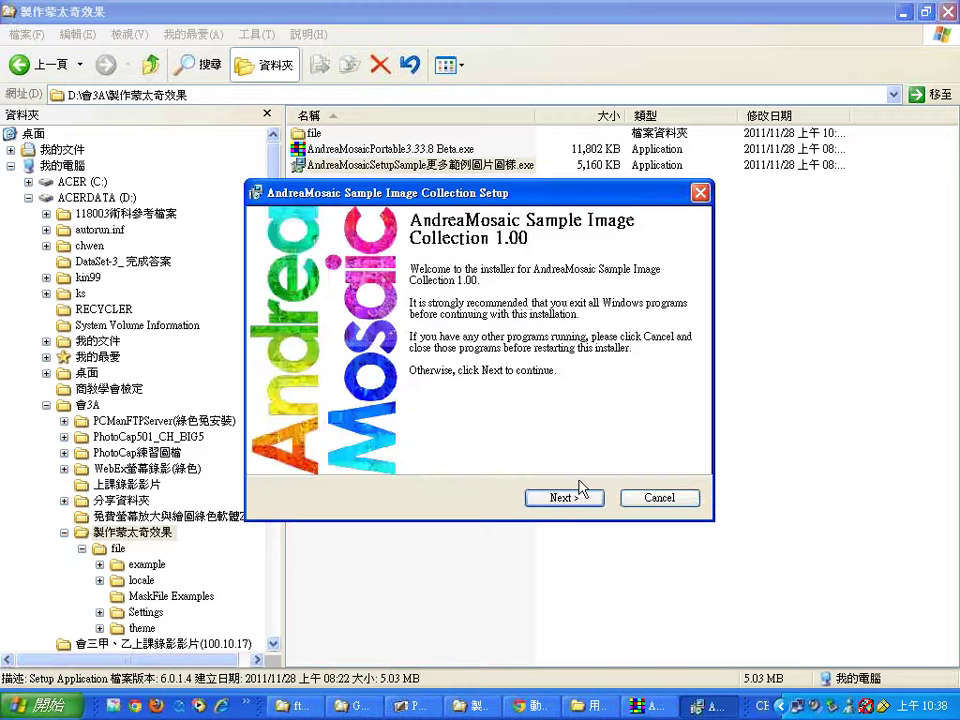
click(560, 500)
click(291, 440)
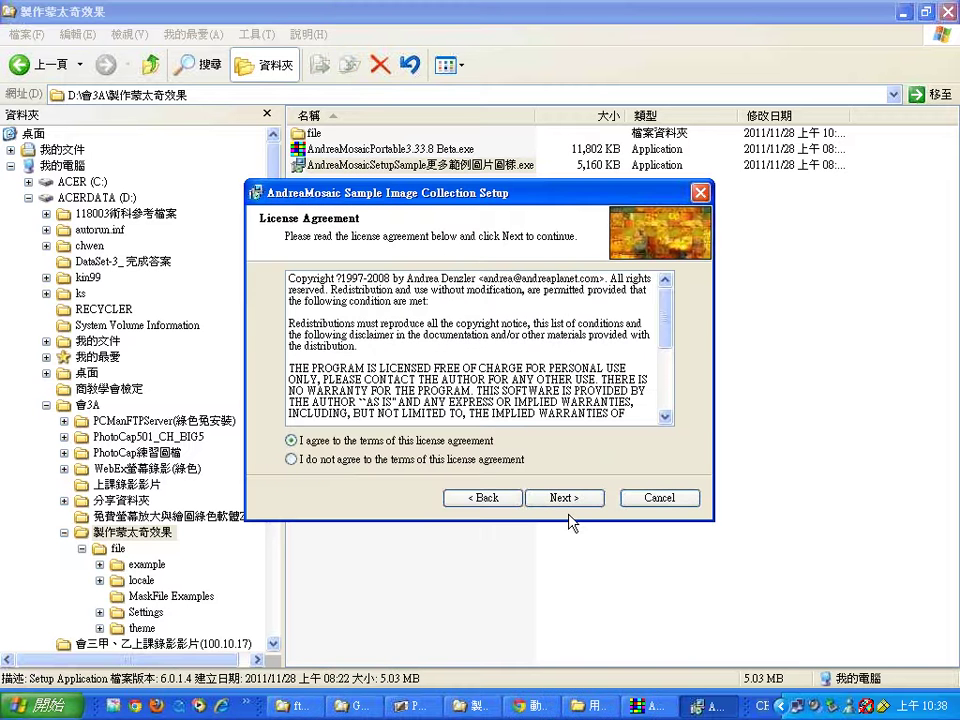
click(563, 499)
click(563, 499)
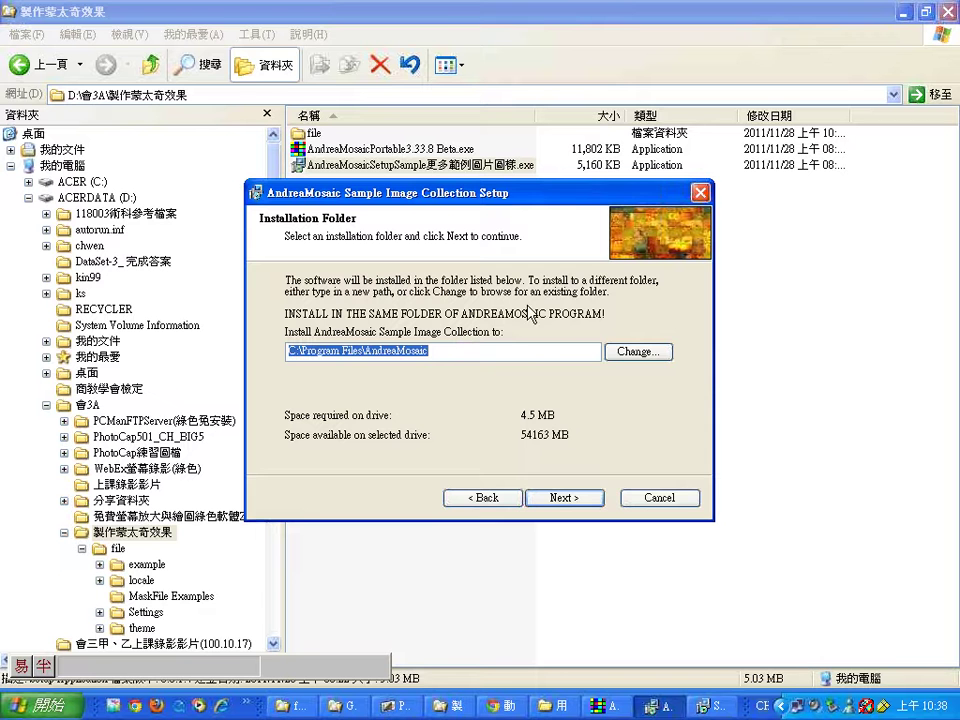
Step: Browse for another installation folder, cancel, and install the sample images to C:\Program Files\AndreaMosaic
click(622, 355)
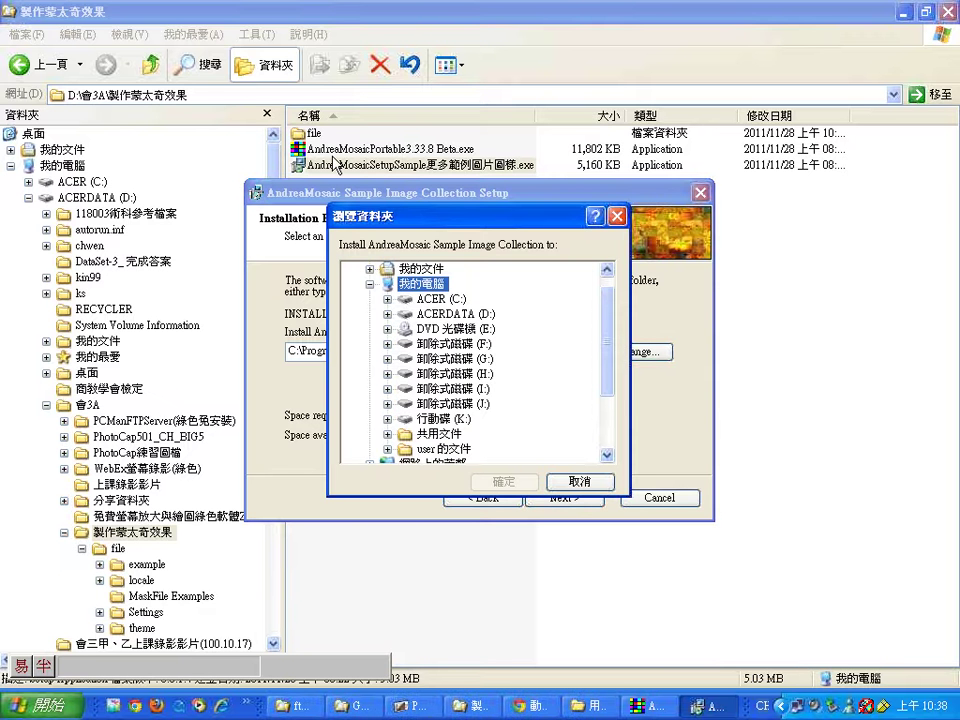
click(580, 482)
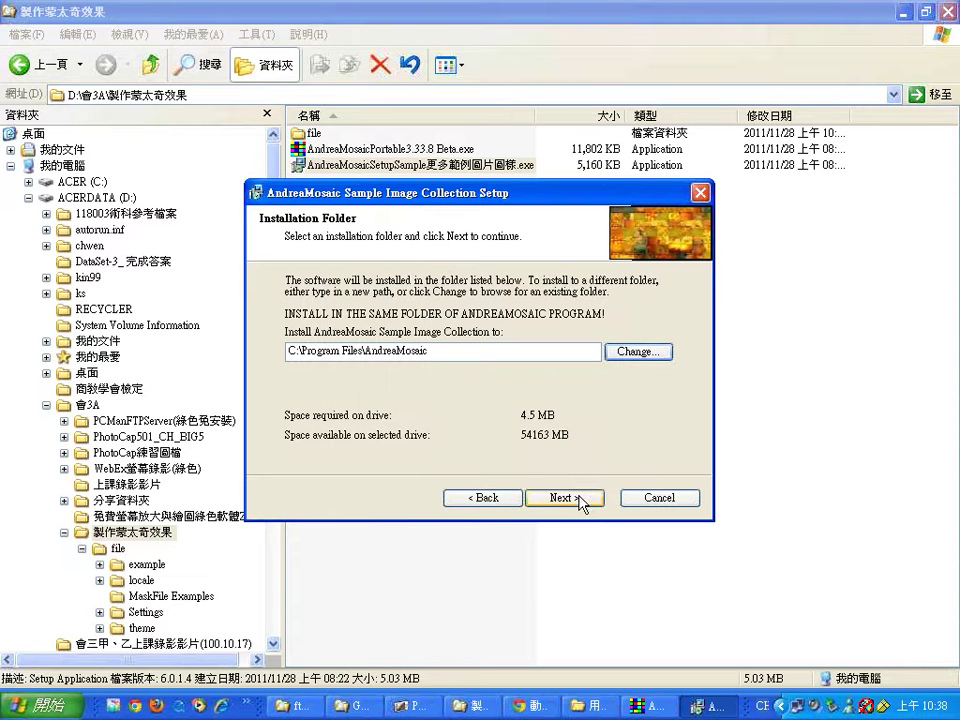
click(580, 500)
click(561, 499)
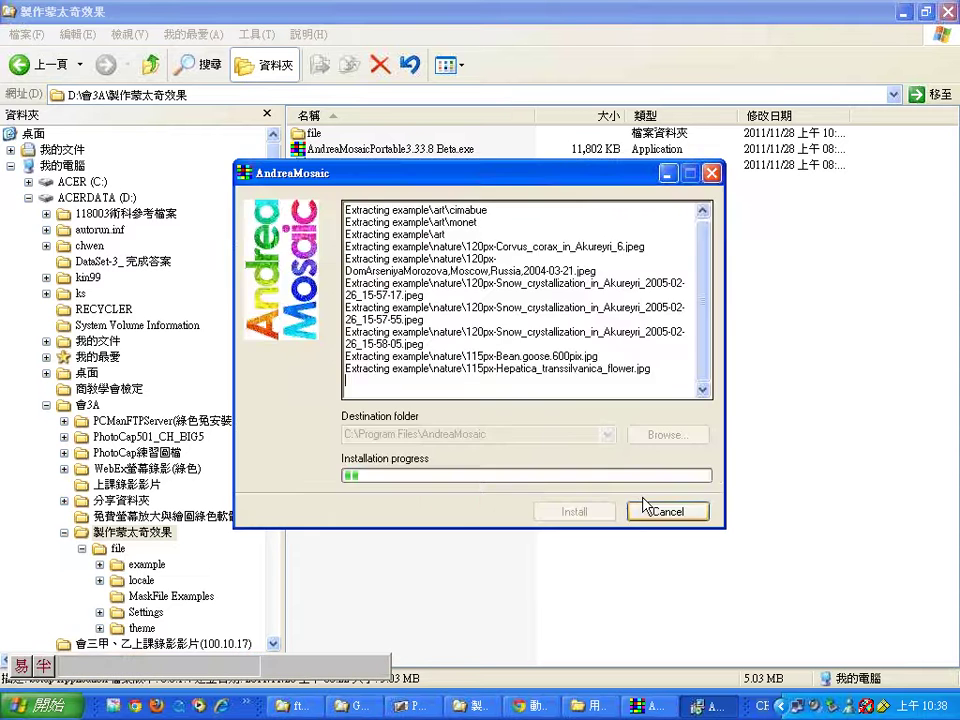
click(553, 497)
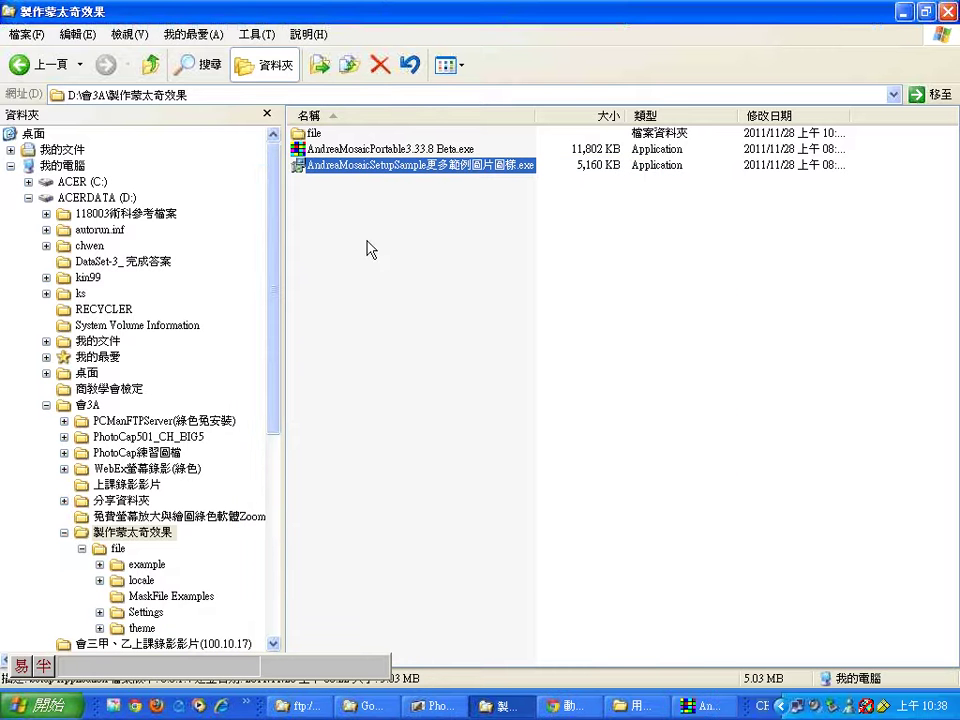
Step: Open the file\example\art\andrea mantegna folder and show its sample images as thumbnails
double_click(311, 135)
click(318, 134)
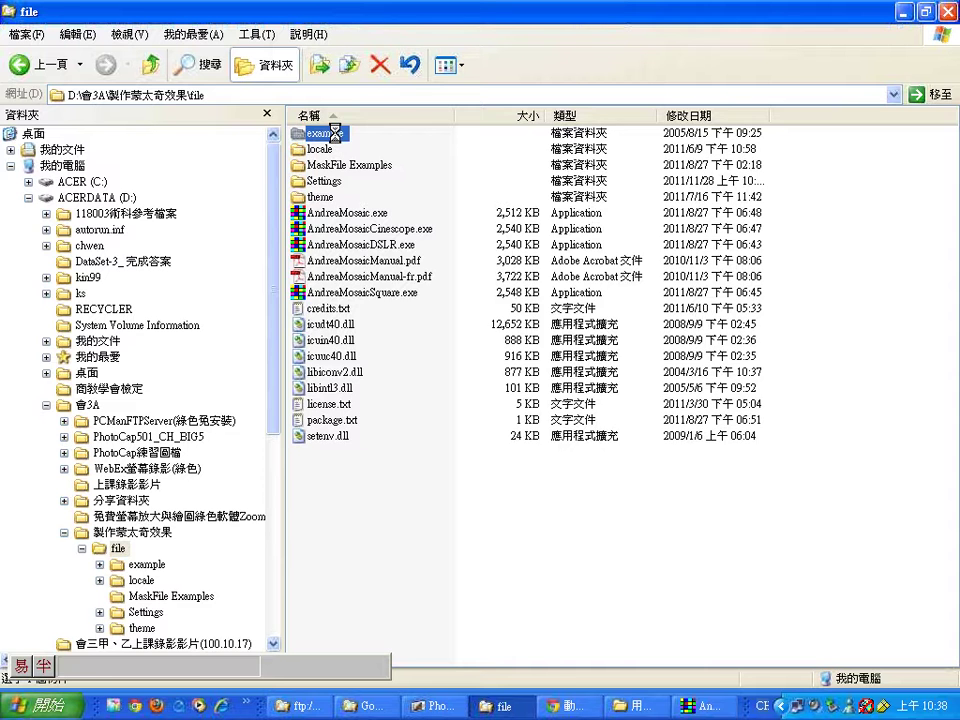
double_click(336, 137)
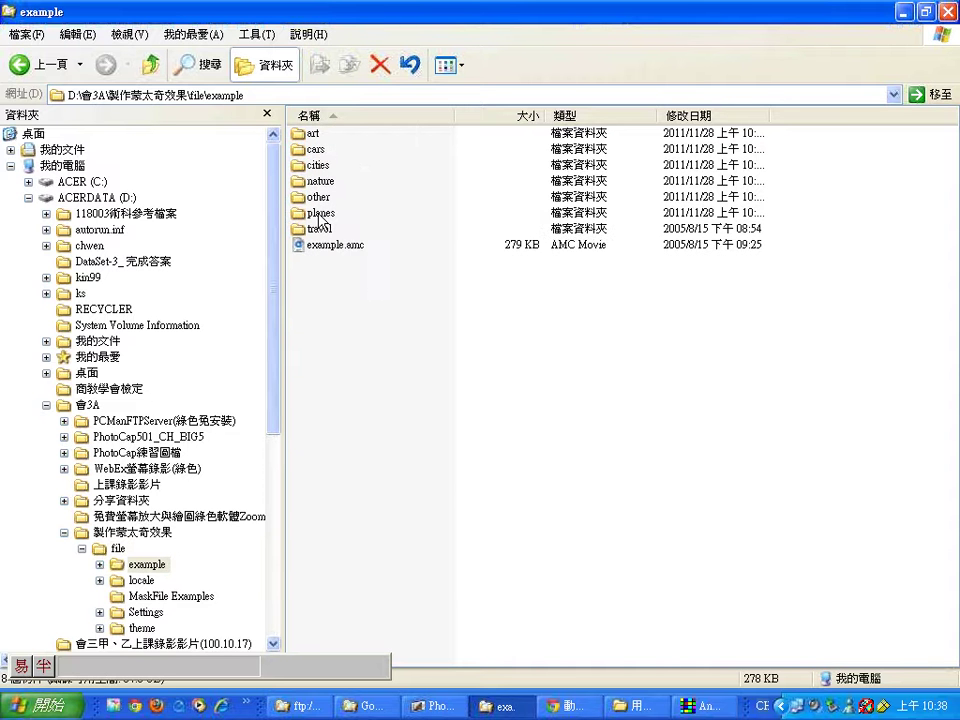
double_click(300, 134)
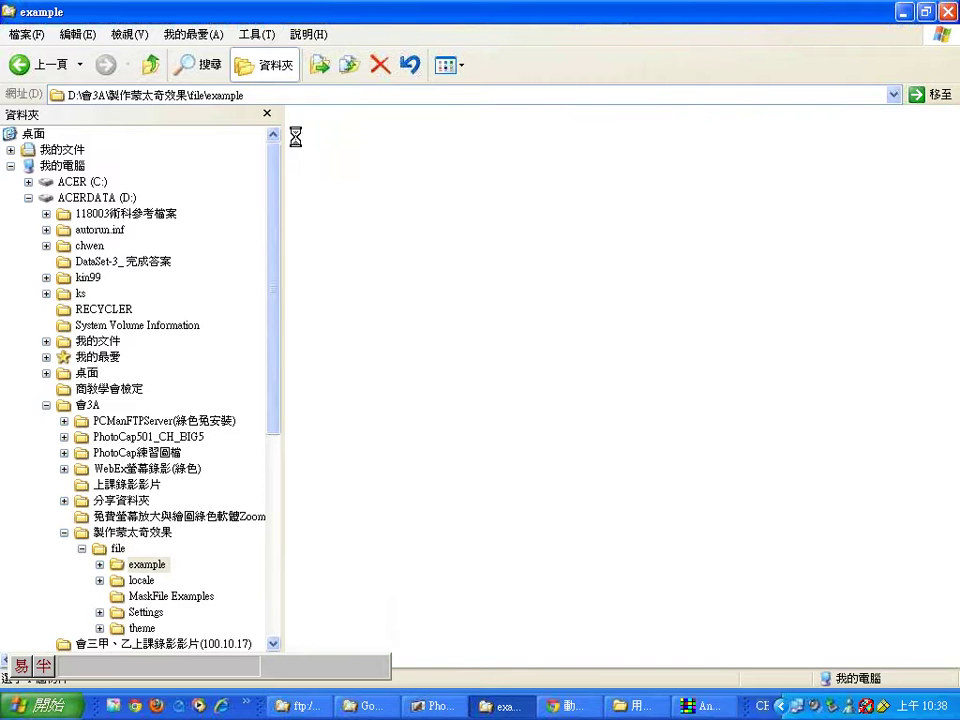
double_click(302, 134)
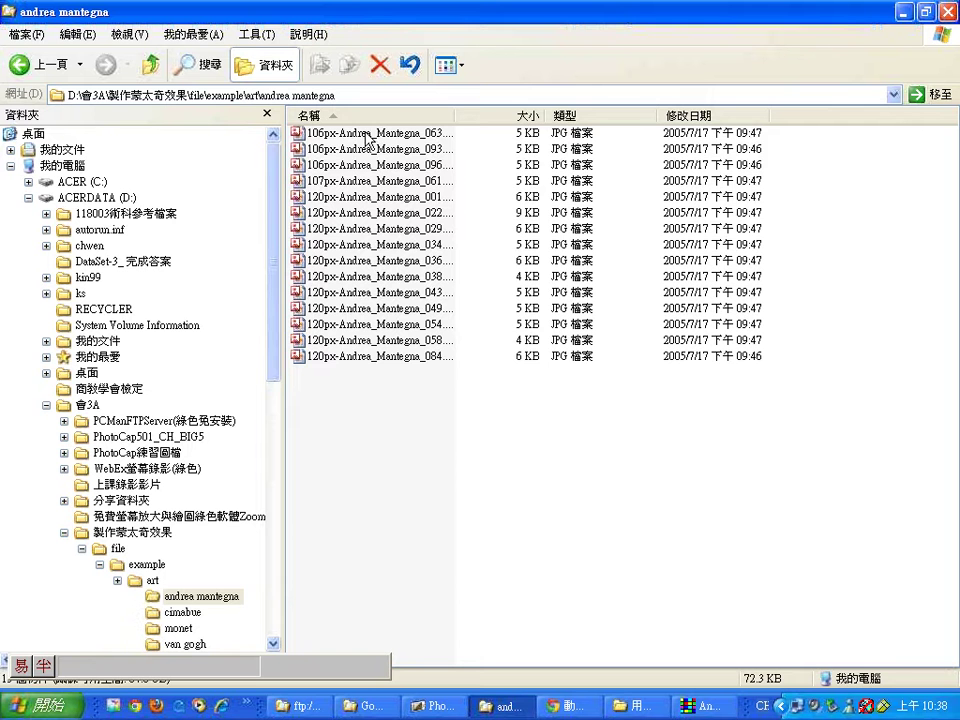
click(447, 65)
click(462, 94)
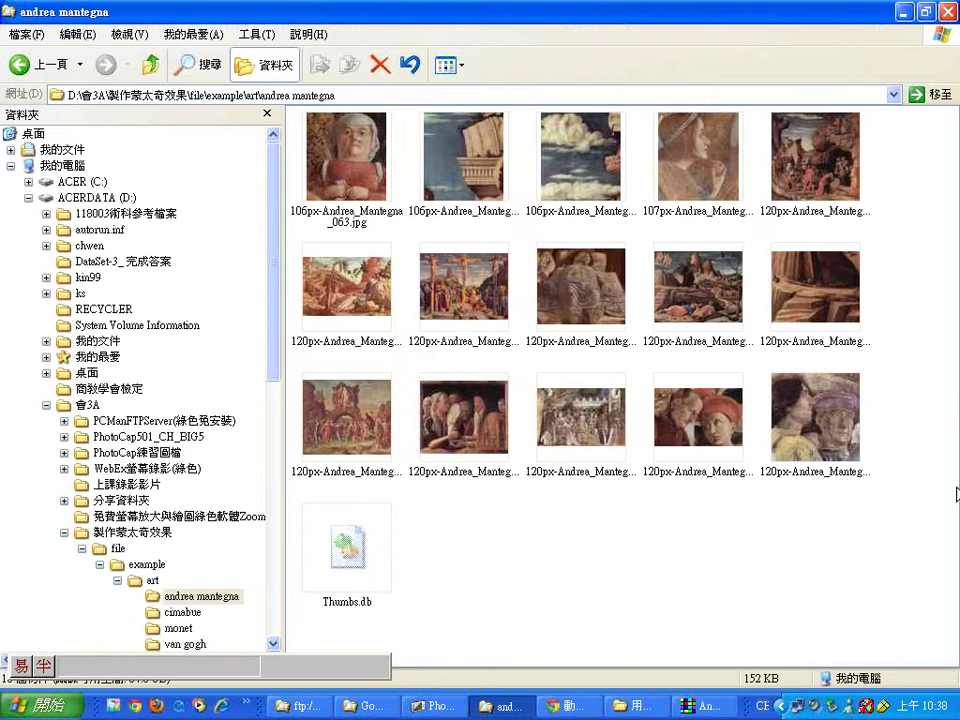
Step: View the cimabue folder's images as thumbnails and collapse the art and example folders
drag(279, 277, 276, 351)
click(183, 437)
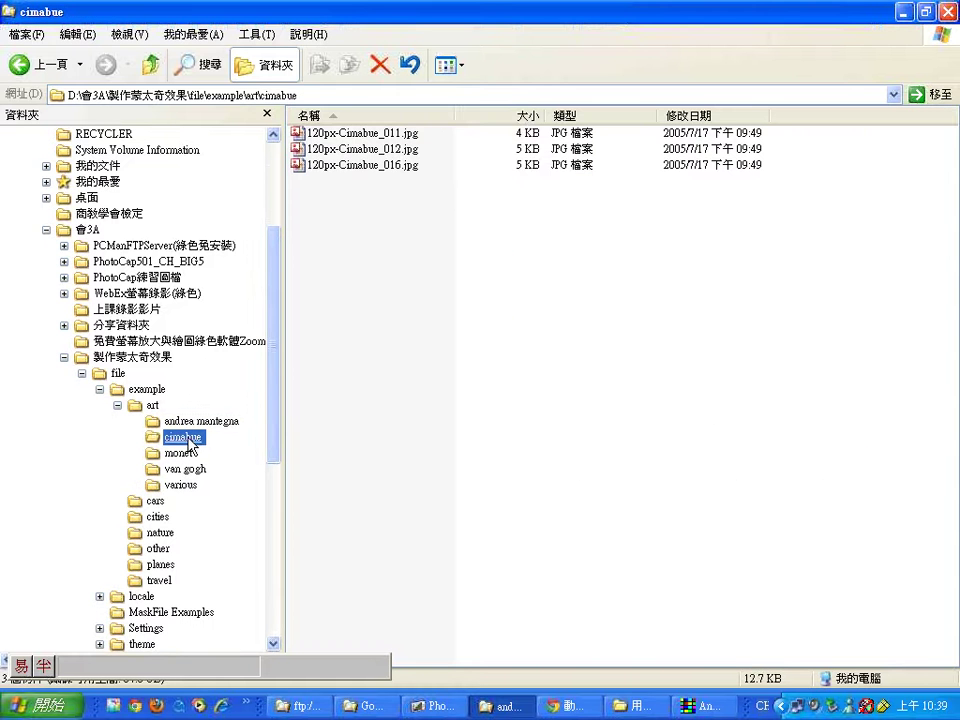
click(446, 65)
click(462, 94)
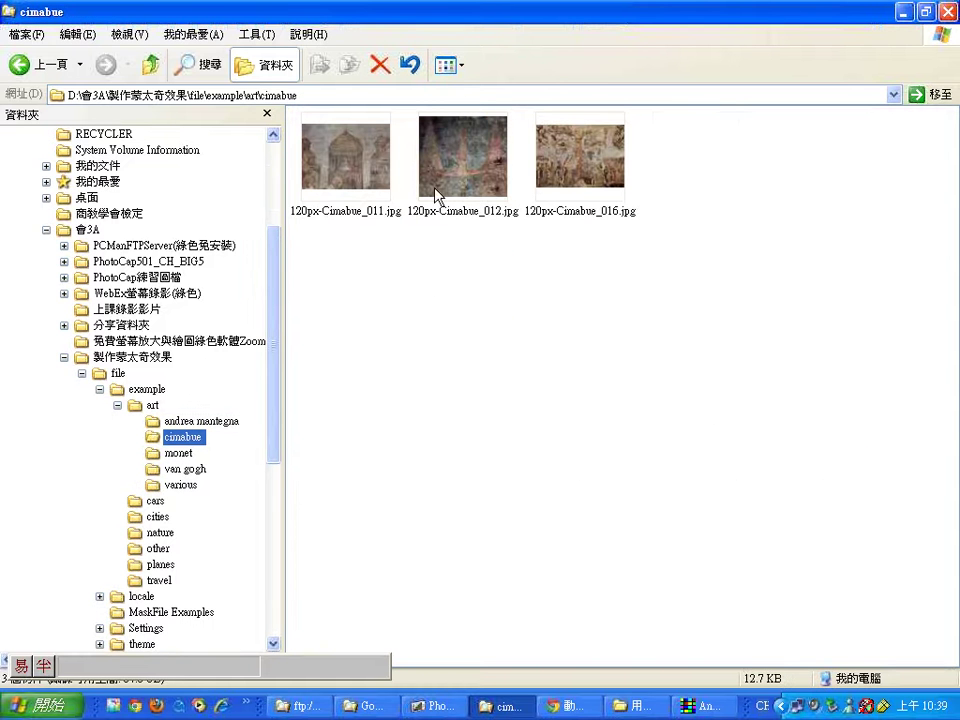
click(117, 405)
click(100, 389)
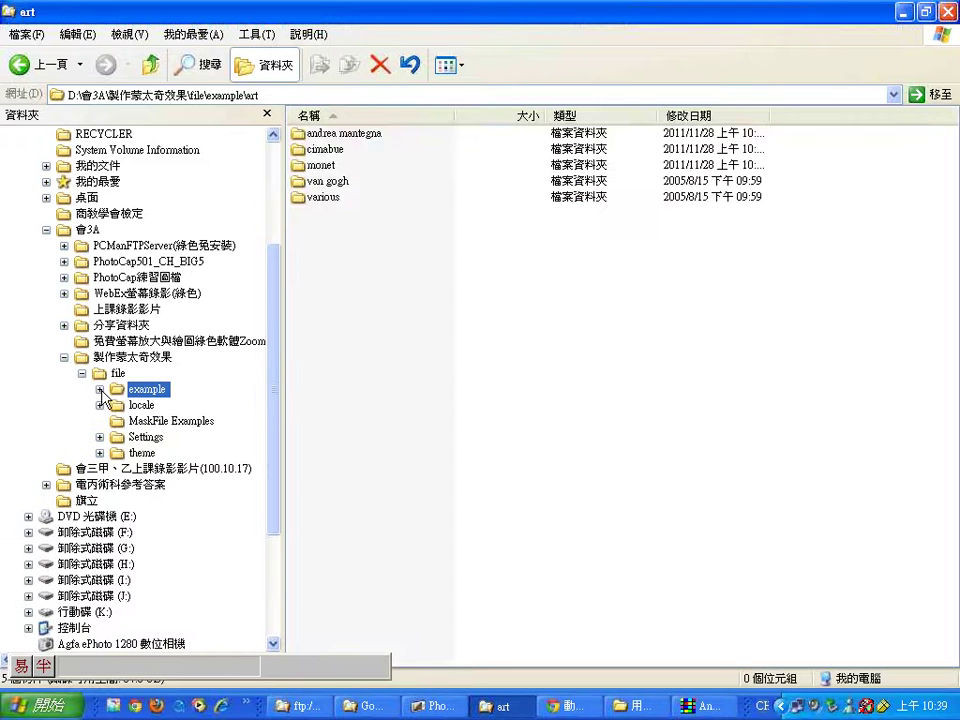
Step: Switch to AndreaMosaic and examine the mosaic size, resolution, tile size and pattern settings for P1050545.JPG
click(705, 706)
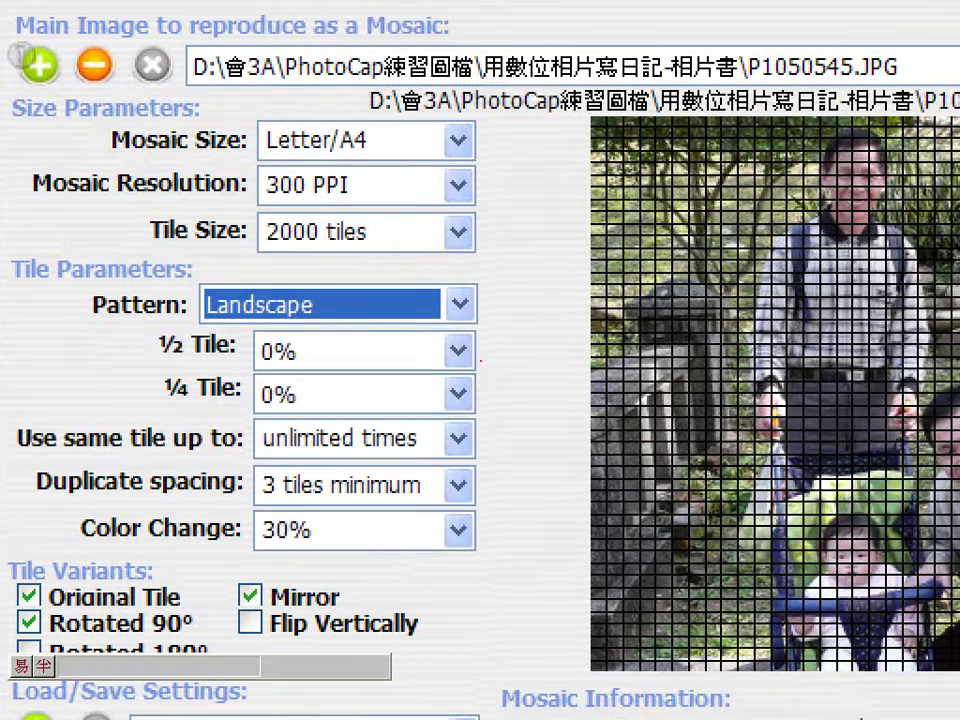
drag(108, 158, 243, 158)
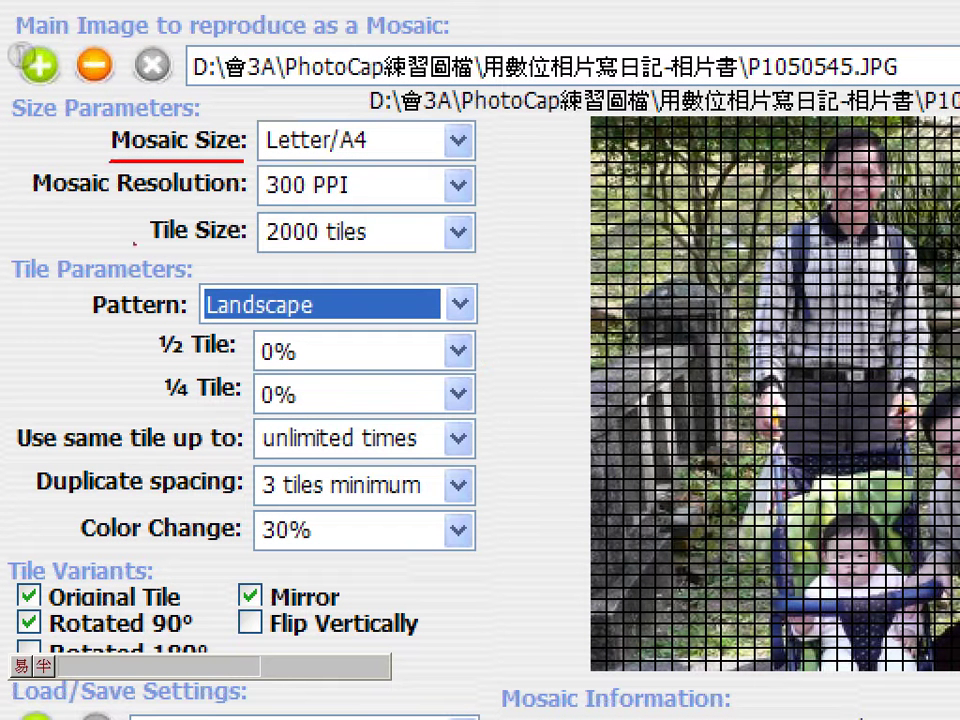
drag(135, 241, 252, 242)
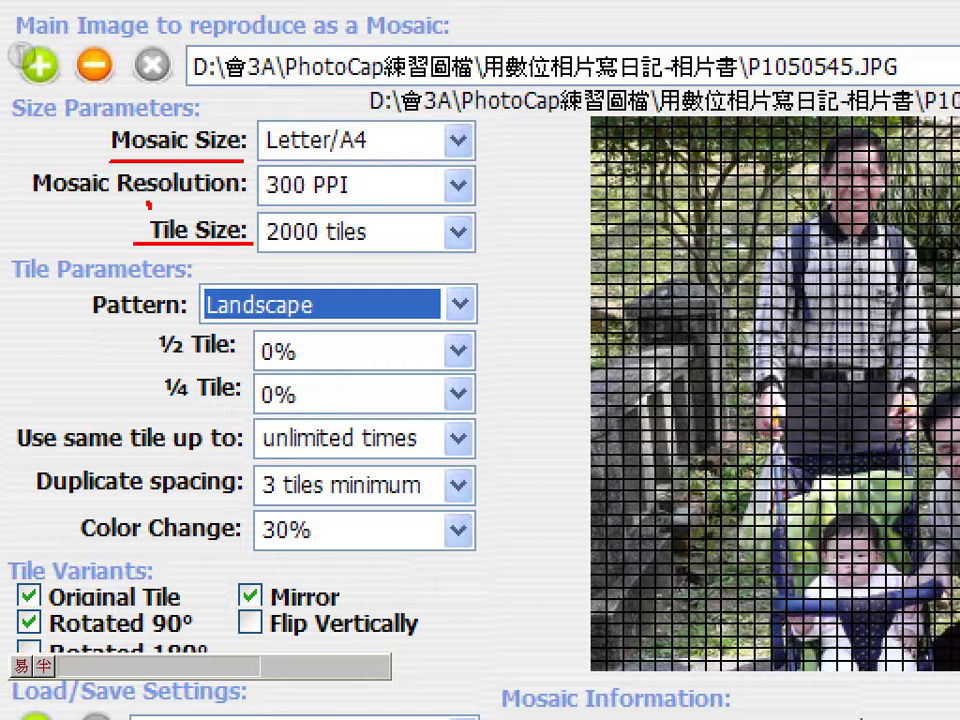
drag(148, 205, 195, 175)
mouse_move(350, 262)
mouse_down()
mouse_move(257, 235)
mouse_move(362, 195)
mouse_move(348, 263)
mouse_up()
drag(377, 119, 436, 108)
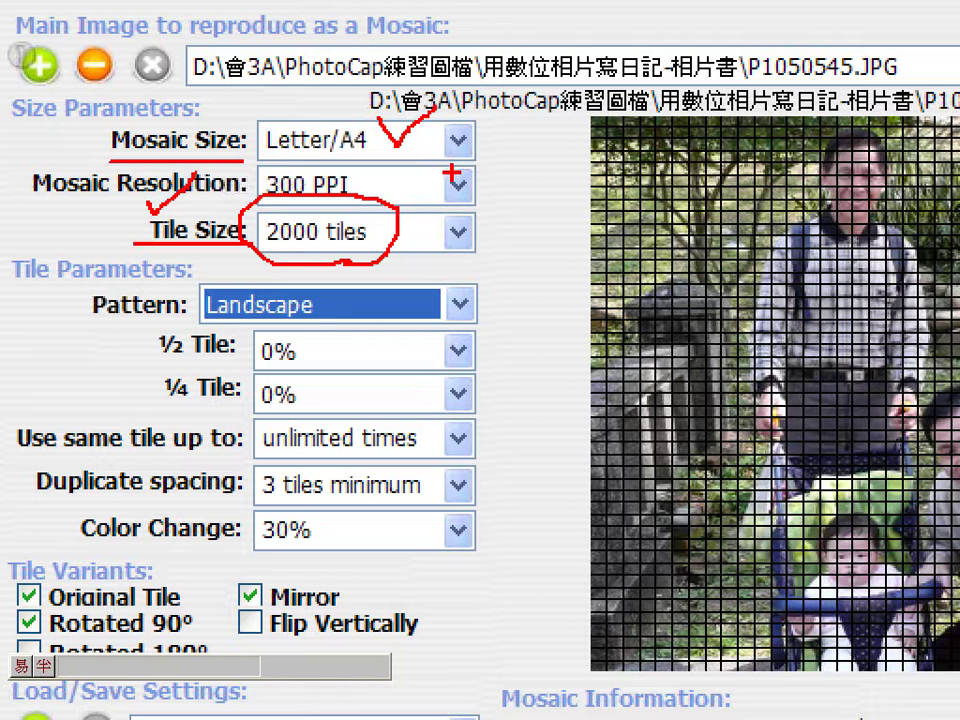
mouse_move(47, 298)
mouse_down()
mouse_move(54, 318)
mouse_move(102, 245)
mouse_up()
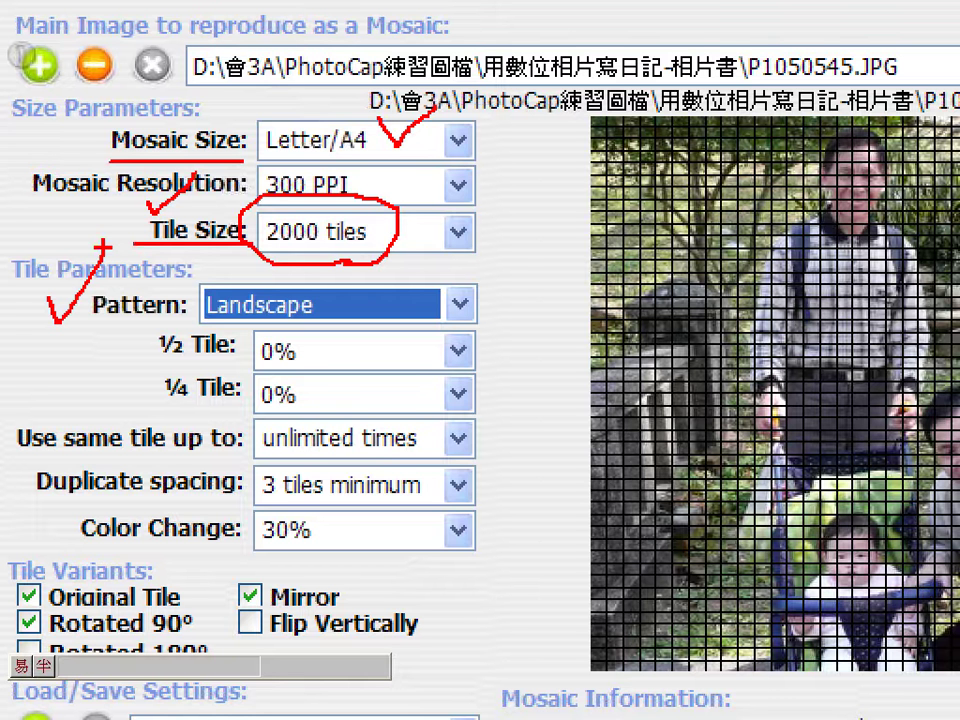
mouse_move(582, 92)
mouse_down()
mouse_move(602, 127)
mouse_move(634, 73)
mouse_up()
drag(690, 100, 718, 120)
drag(718, 120, 748, 74)
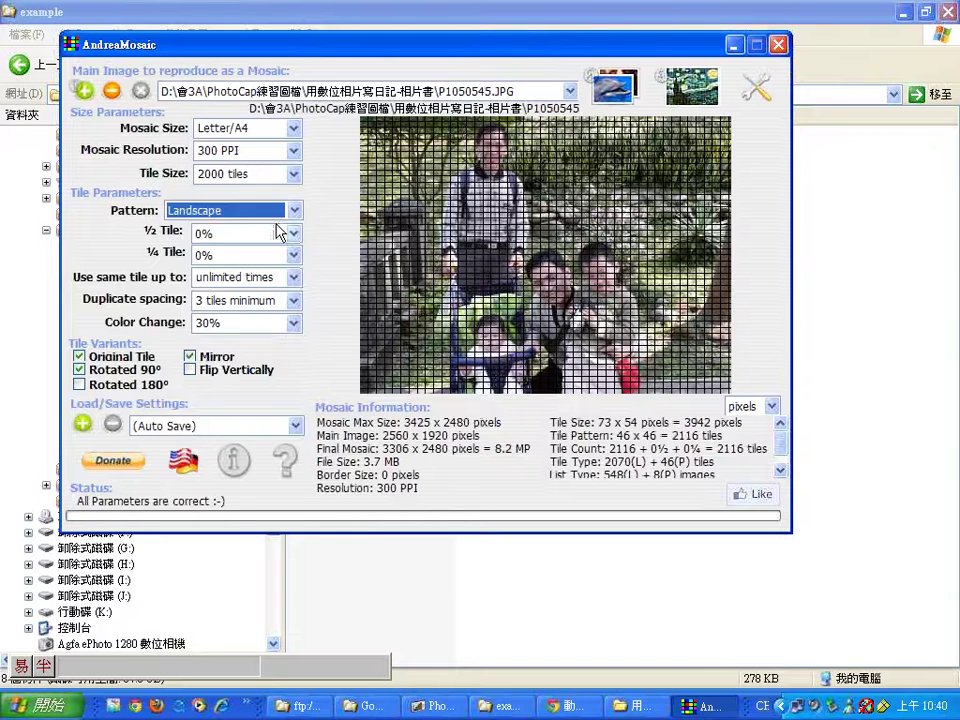
Step: Try the Portrait (2 rows) and Mixed (1.5L 1P) tile patterns on the mosaic preview
click(451, 310)
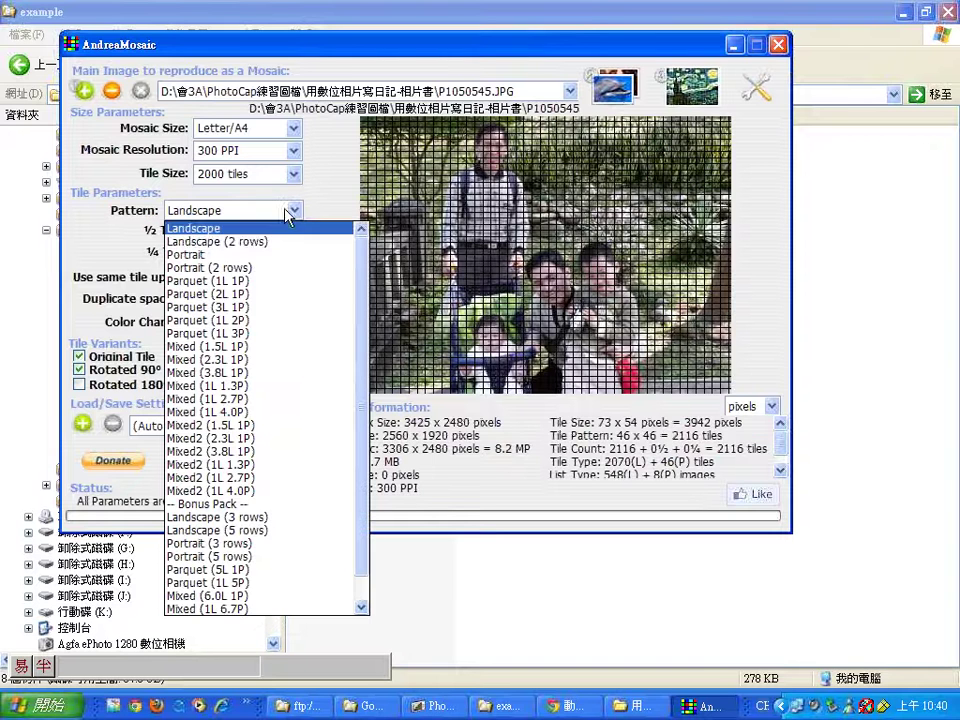
click(276, 268)
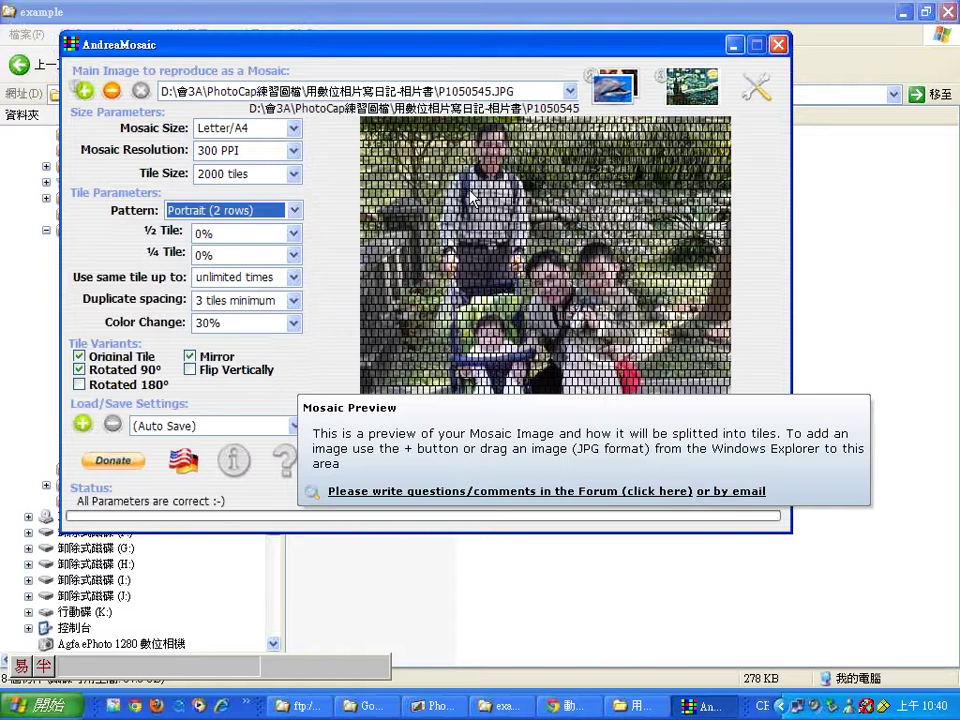
click(294, 210)
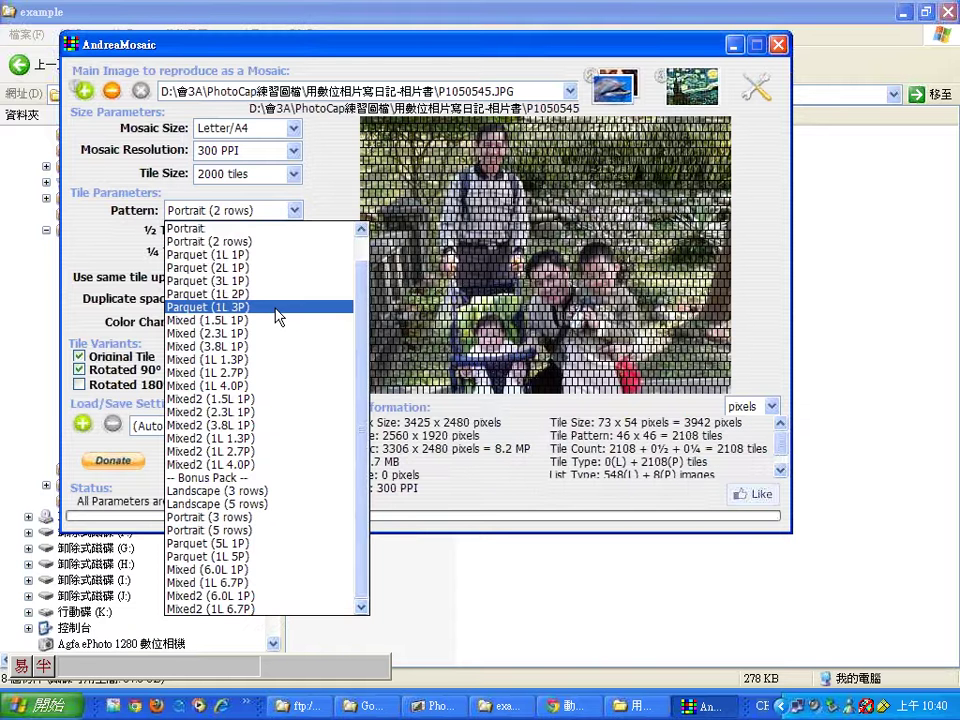
click(274, 320)
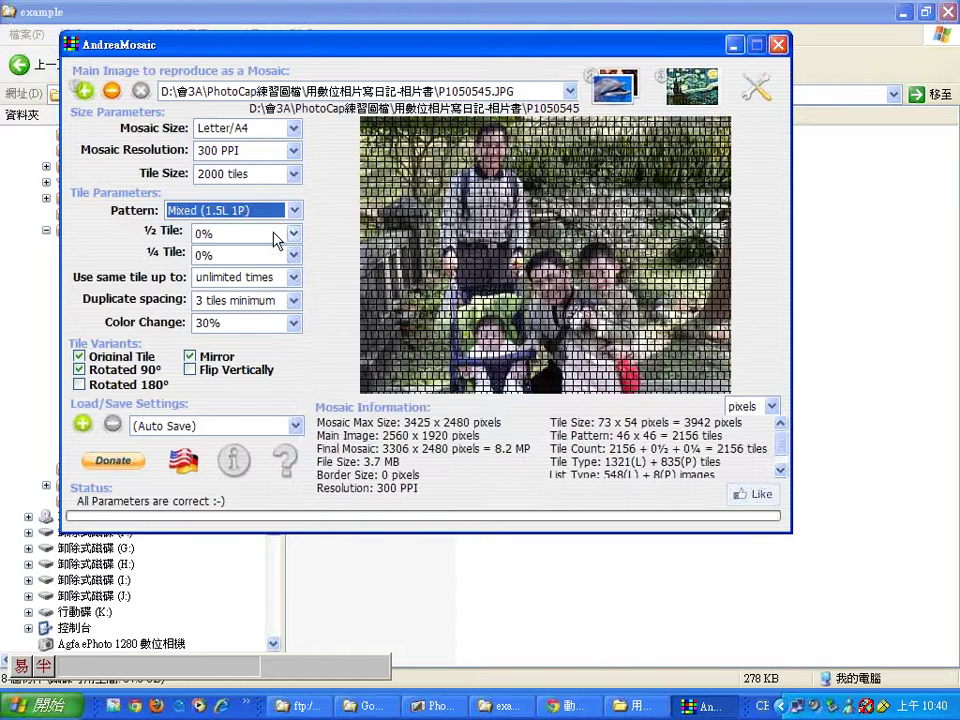
Step: Set the tile pattern to Mixed2 (1L 1.3P) for the mosaic
click(289, 209)
click(249, 438)
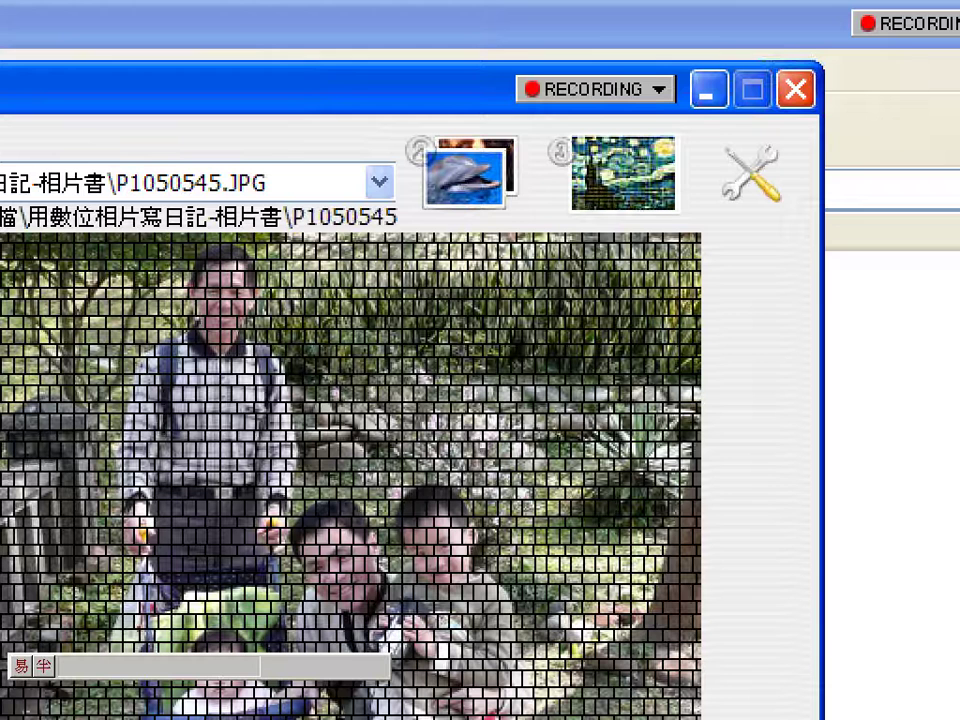
mouse_move(447, 214)
mouse_down()
mouse_move(414, 231)
mouse_move(542, 270)
mouse_move(552, 186)
mouse_move(347, 204)
mouse_up()
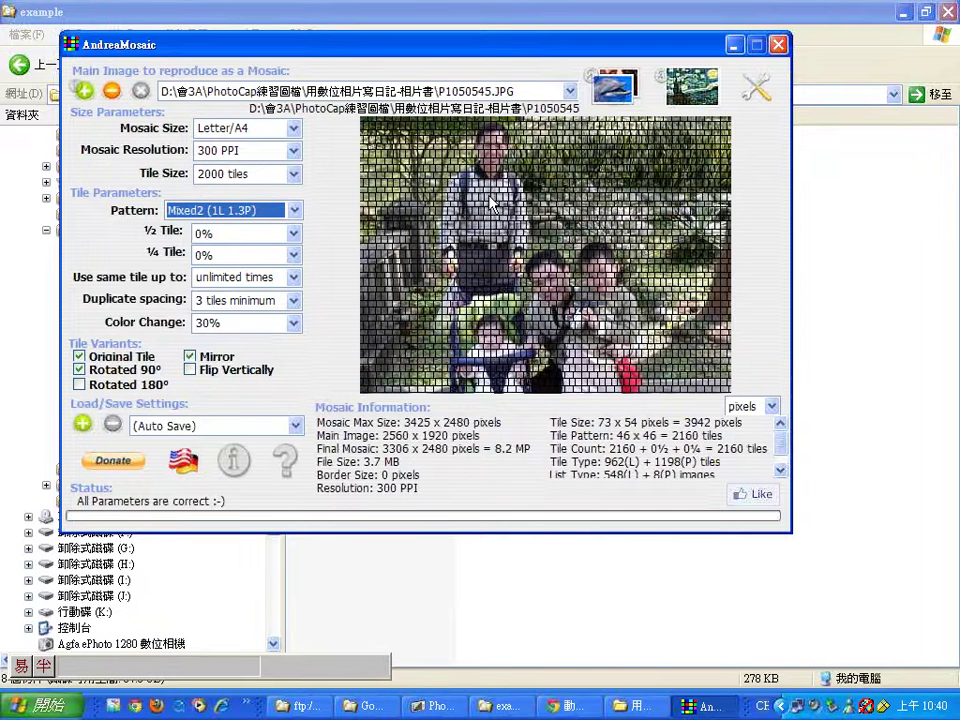
Step: Add the D:\會3A\PhotoCap練習圖檔 folder to the tile image list alongside the example folder
click(620, 95)
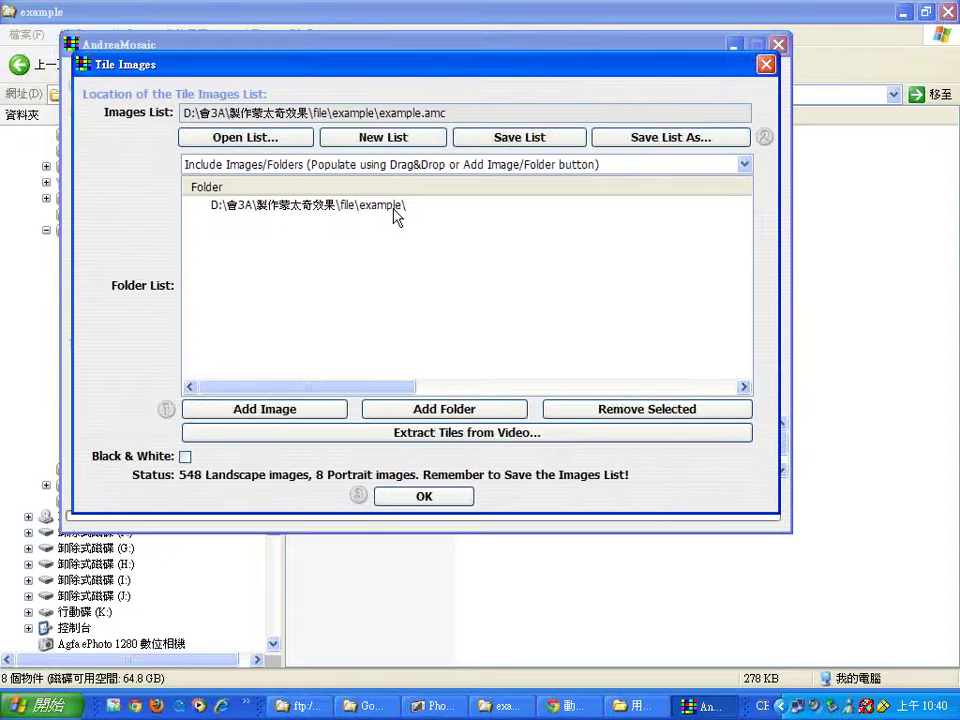
click(395, 206)
mouse_move(396, 212)
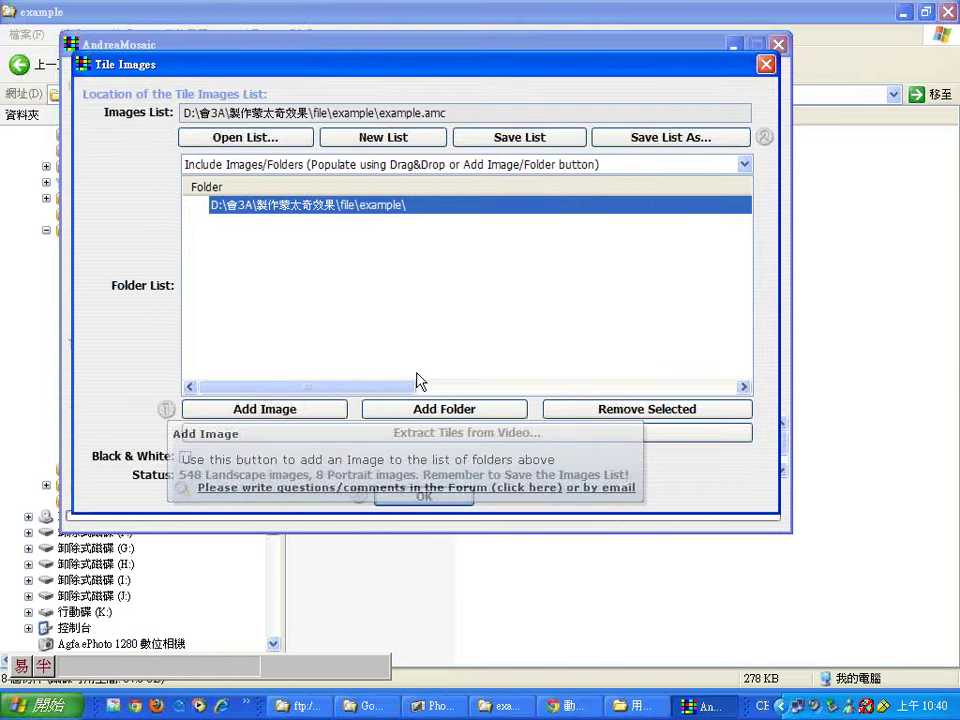
click(436, 409)
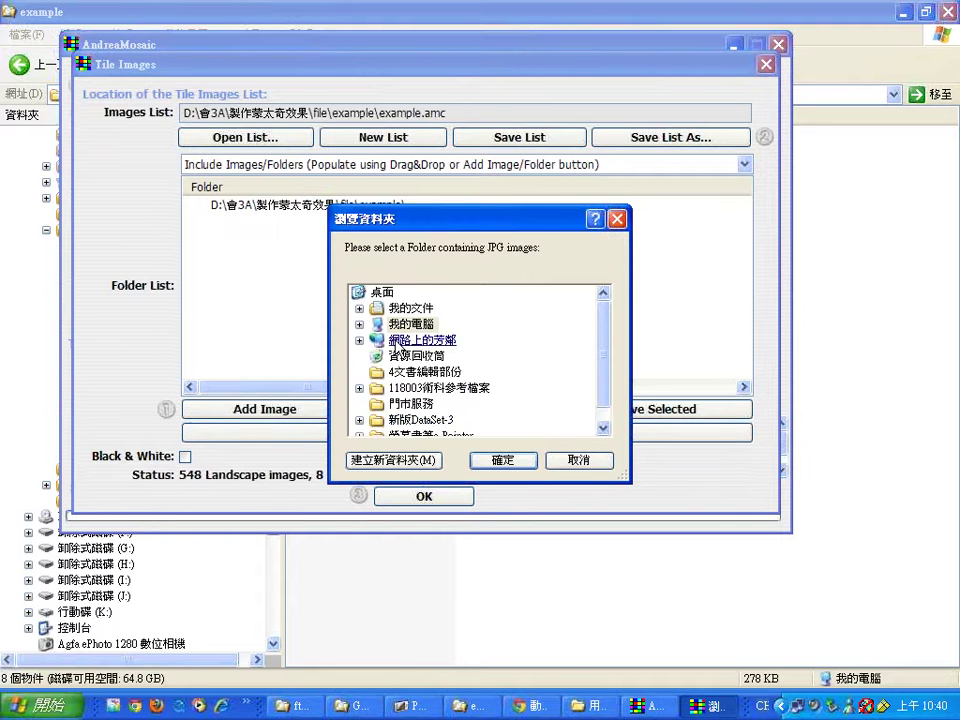
click(368, 324)
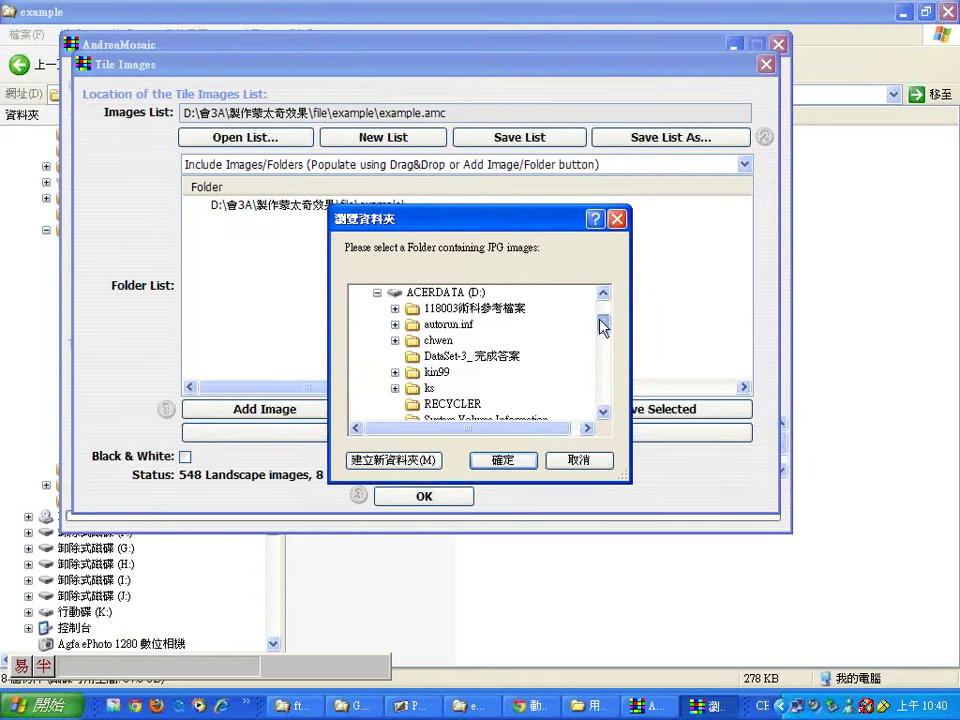
drag(601, 325, 604, 347)
click(395, 324)
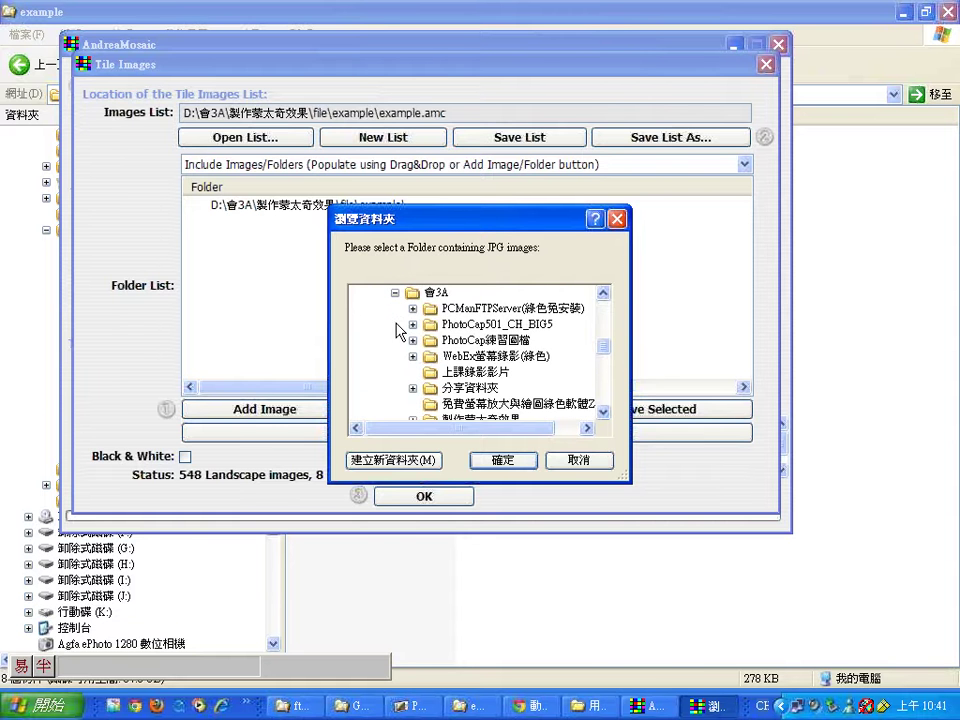
double_click(470, 340)
click(495, 460)
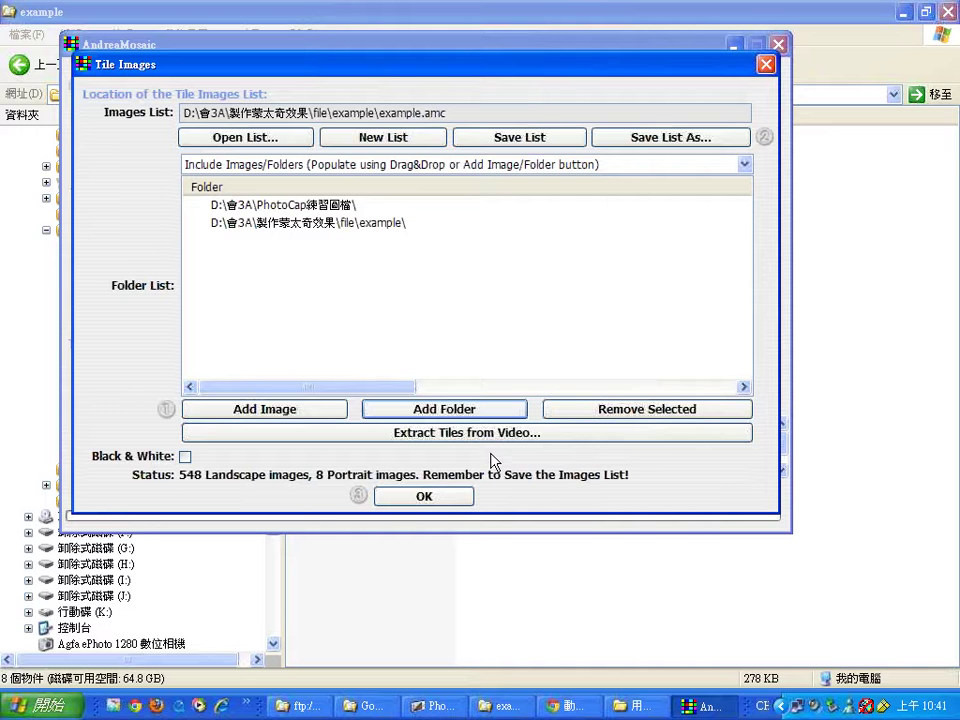
Step: Save the tile image list to example.amc, look through its images and accept the list
click(485, 146)
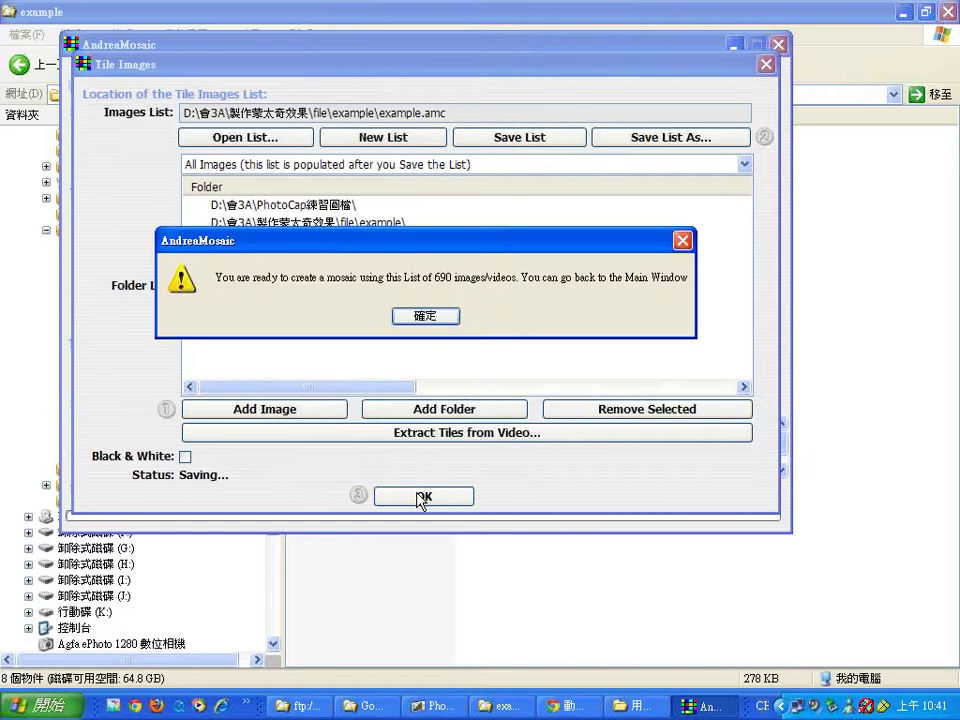
click(418, 317)
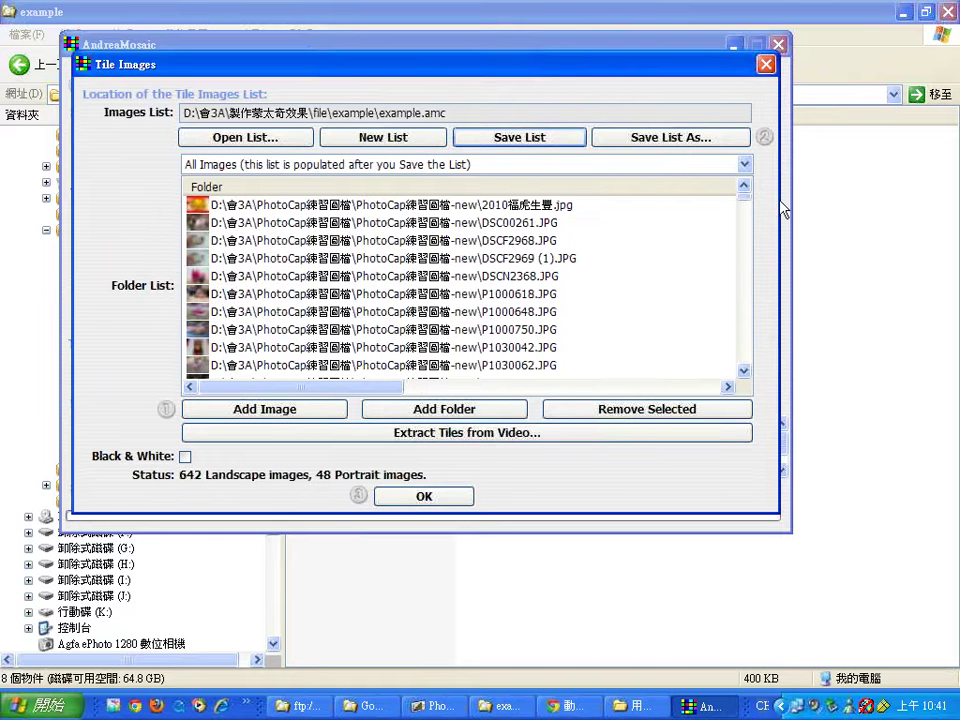
scroll(750, 199, down, 4)
drag(750, 199, 729, 354)
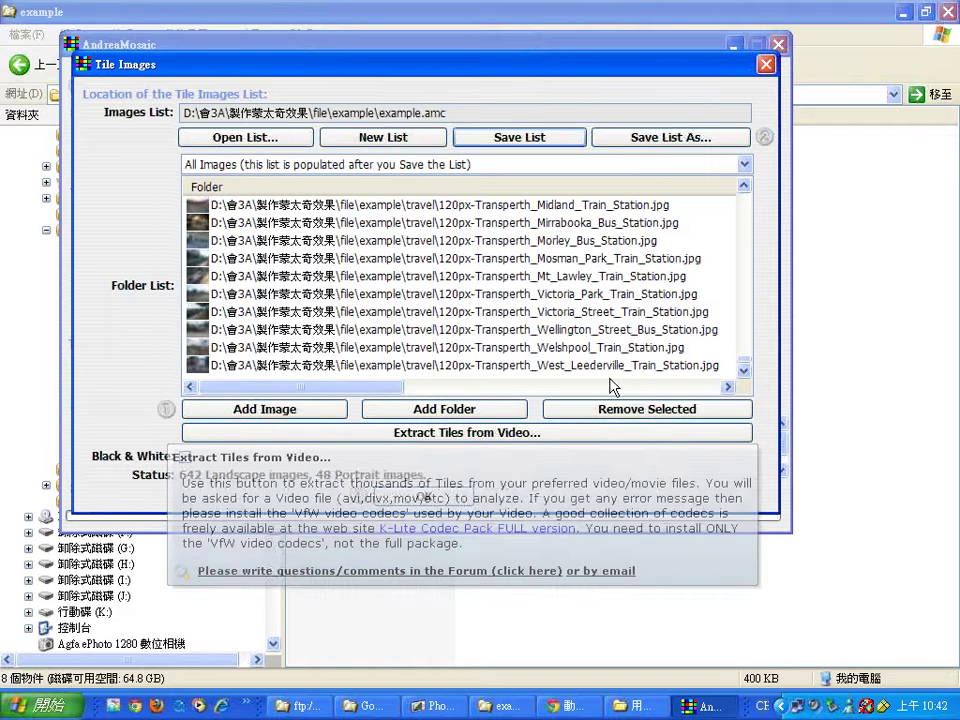
click(424, 497)
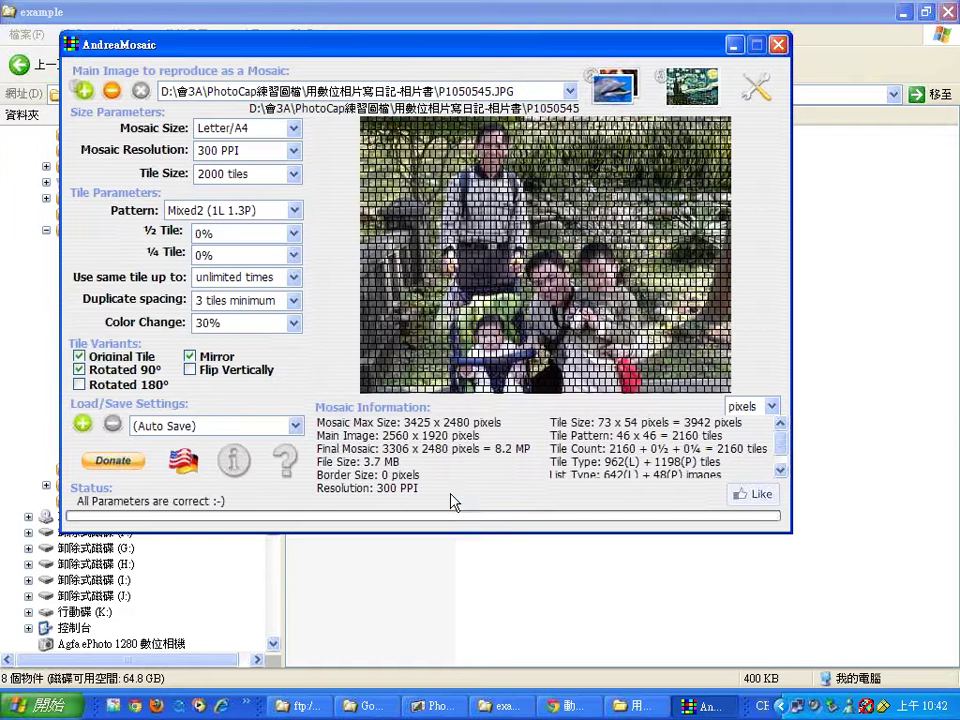
Step: Generate the mosaic from P1050545.JPG with the expanded tile image list
click(681, 93)
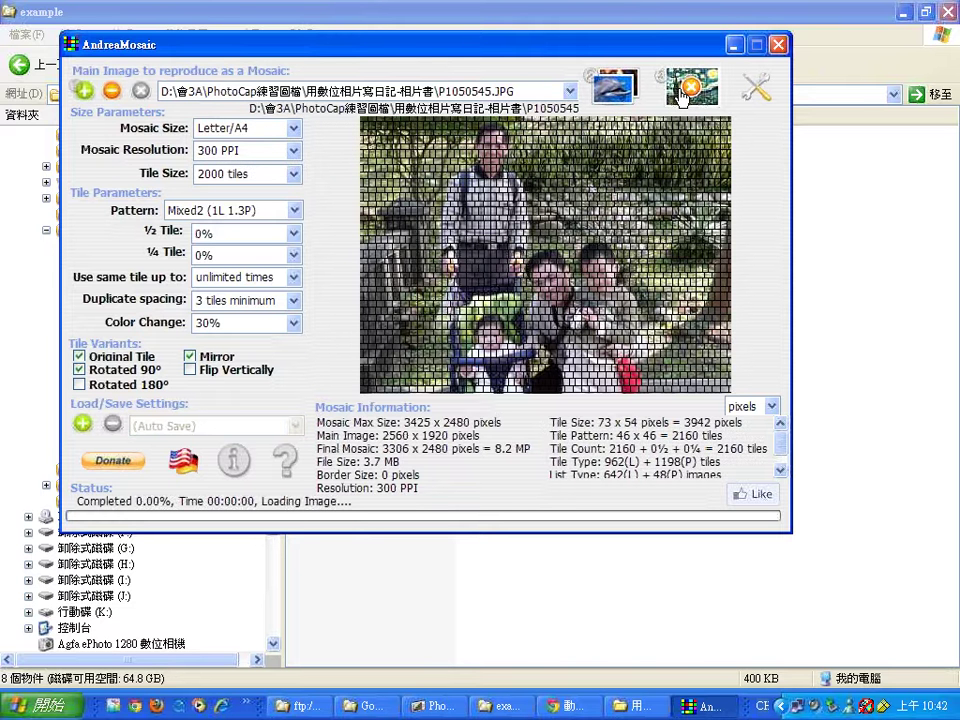